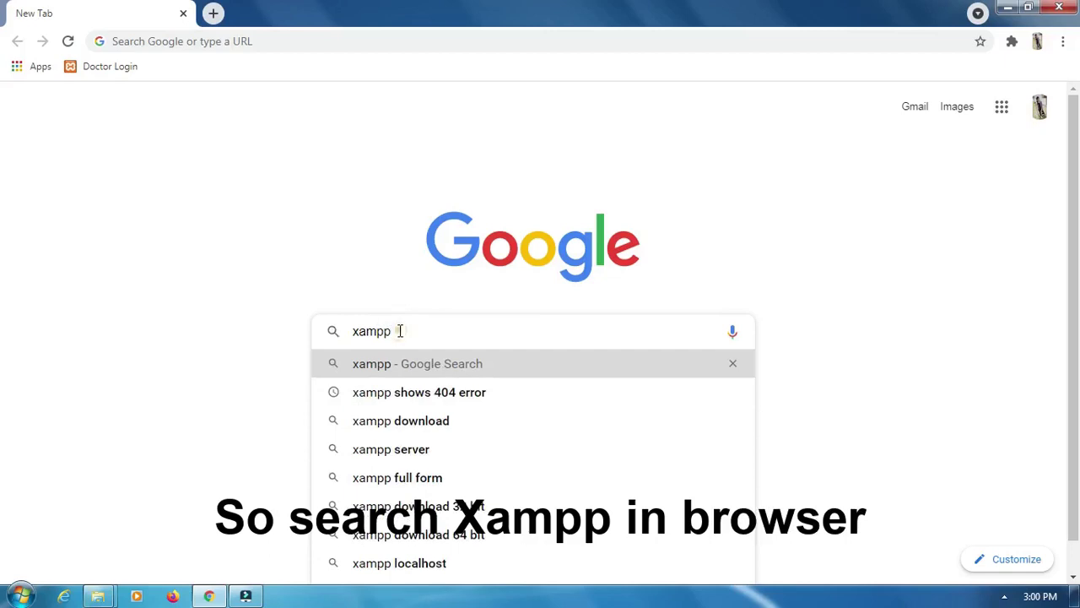
Search Google for 'xampp' and open the Apache Friends XAMPP Installers and Downloads result
{"action": "left_click_drag", "start_coordinate": [400, 331], "coordinate": [347, 337]}
{"action": "key", "text": "Return"}
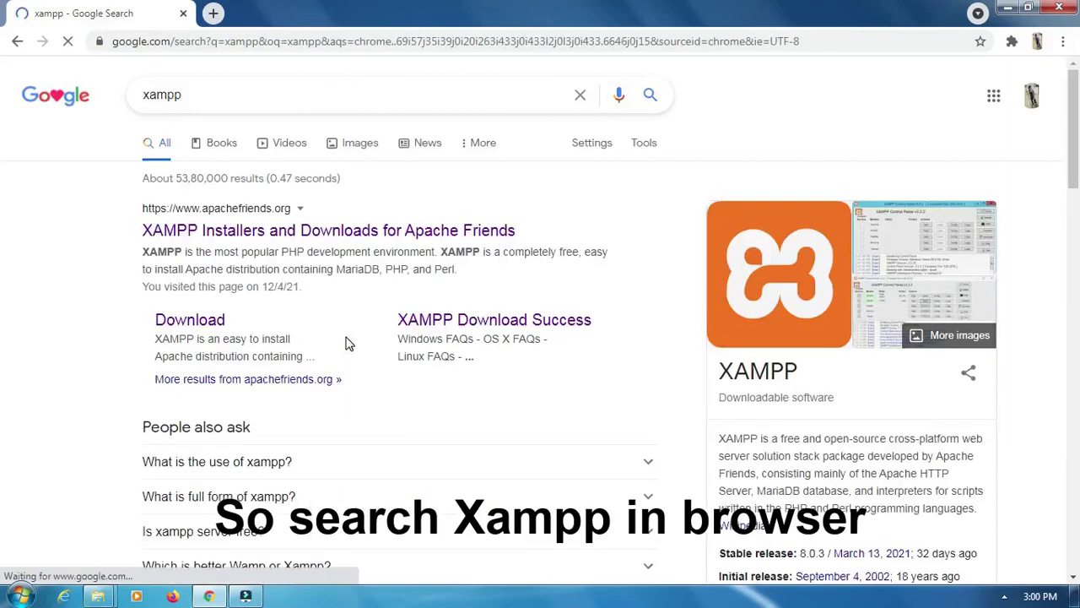
{"action": "left_click", "coordinate": [210, 241]}
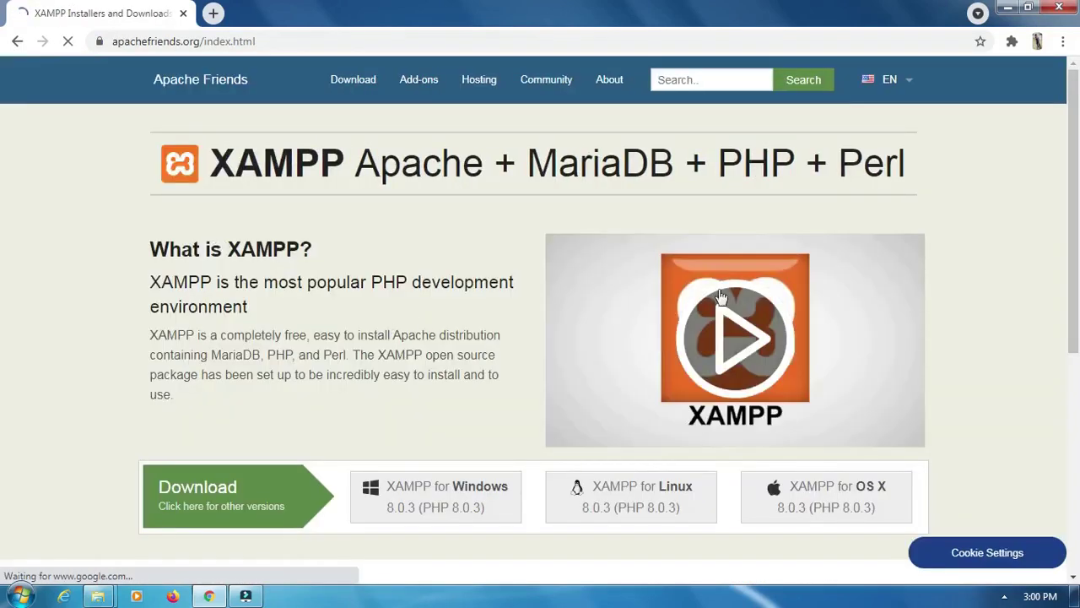
Download the XAMPP for Windows 8.0.3 installer and show Chrome's Downloads list
{"action": "scroll", "coordinate": [2, 207], "scroll_direction": "down", "scroll_amount": 1}
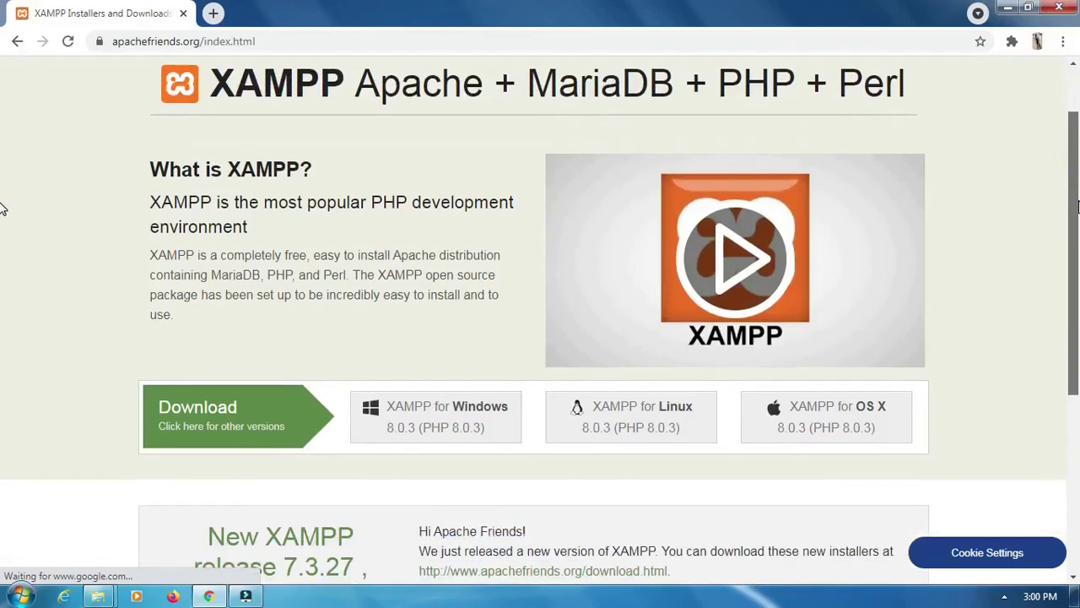
{"action": "left_click", "coordinate": [408, 426]}
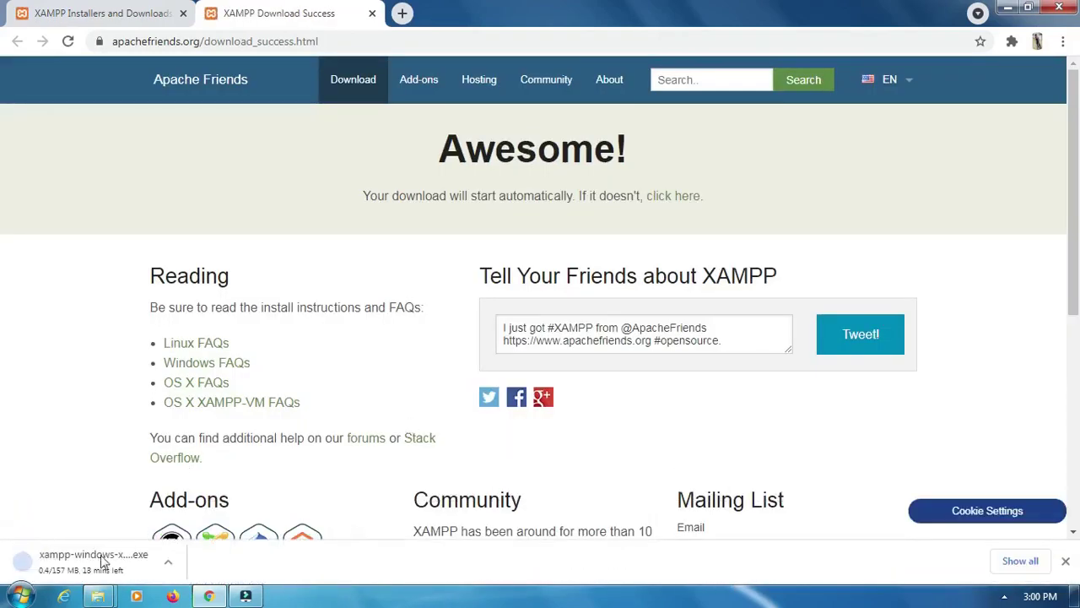
{"action": "left_click", "coordinate": [1063, 42]}
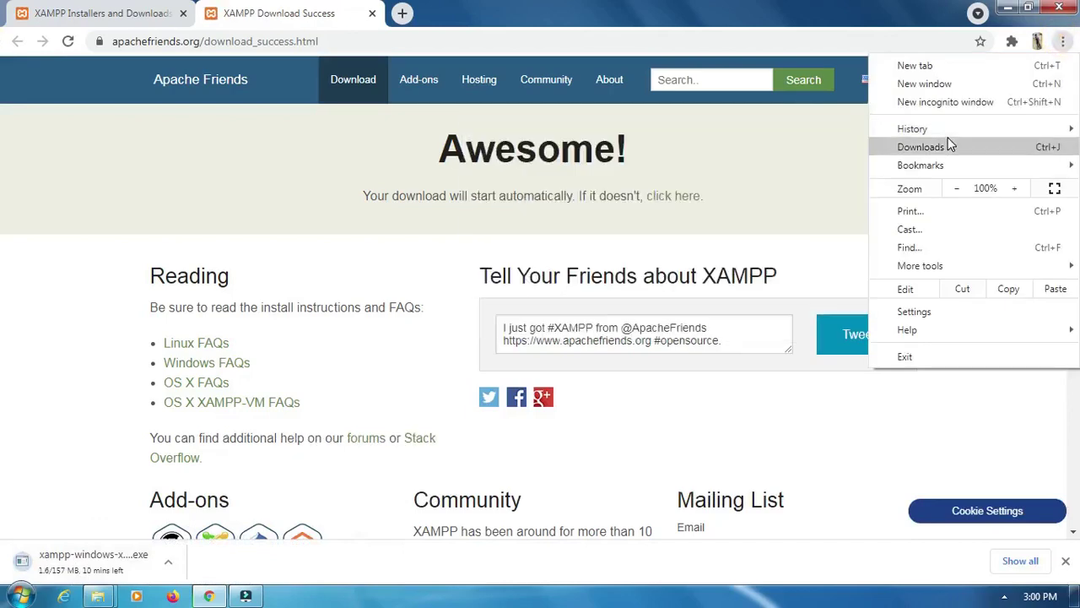
{"action": "left_click", "coordinate": [922, 146]}
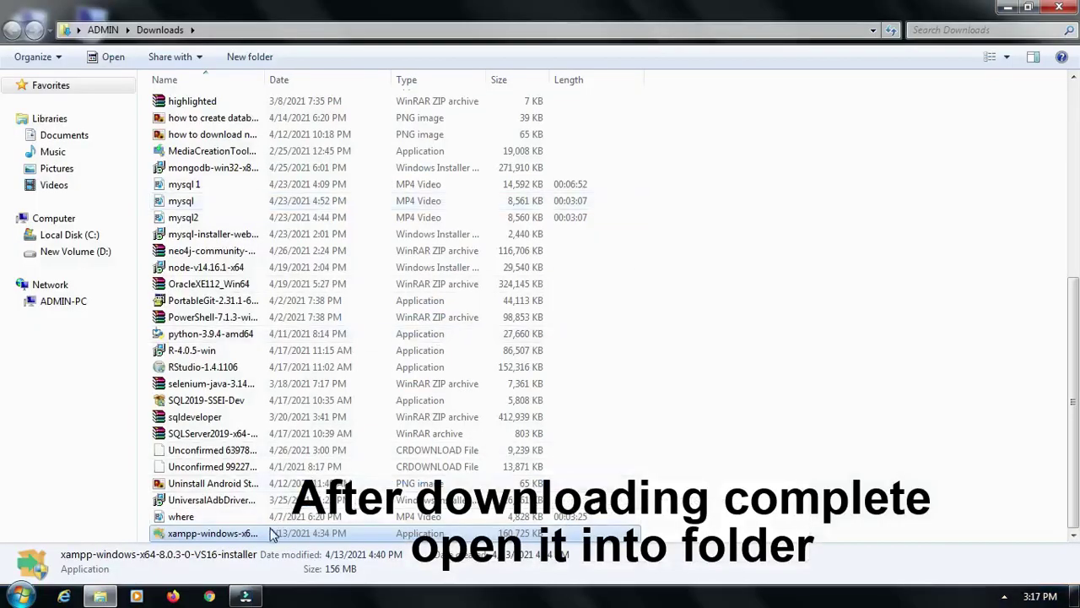
Launch the downloaded xampp-windows installer from Downloads and minimize the Explorer window
{"action": "double_click", "coordinate": [280, 535]}
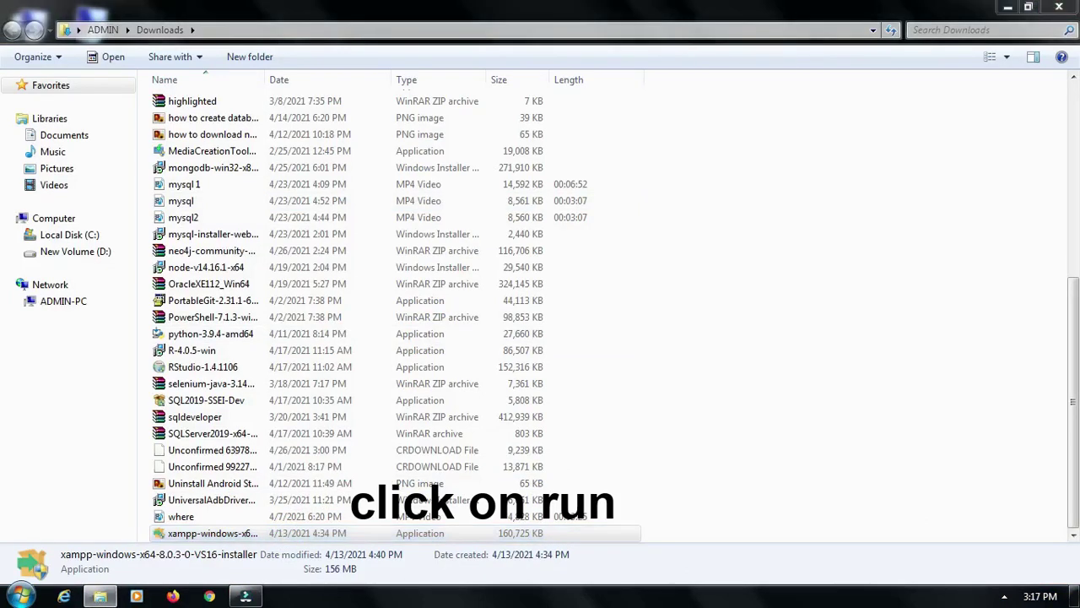
{"action": "left_click", "coordinate": [1009, 8]}
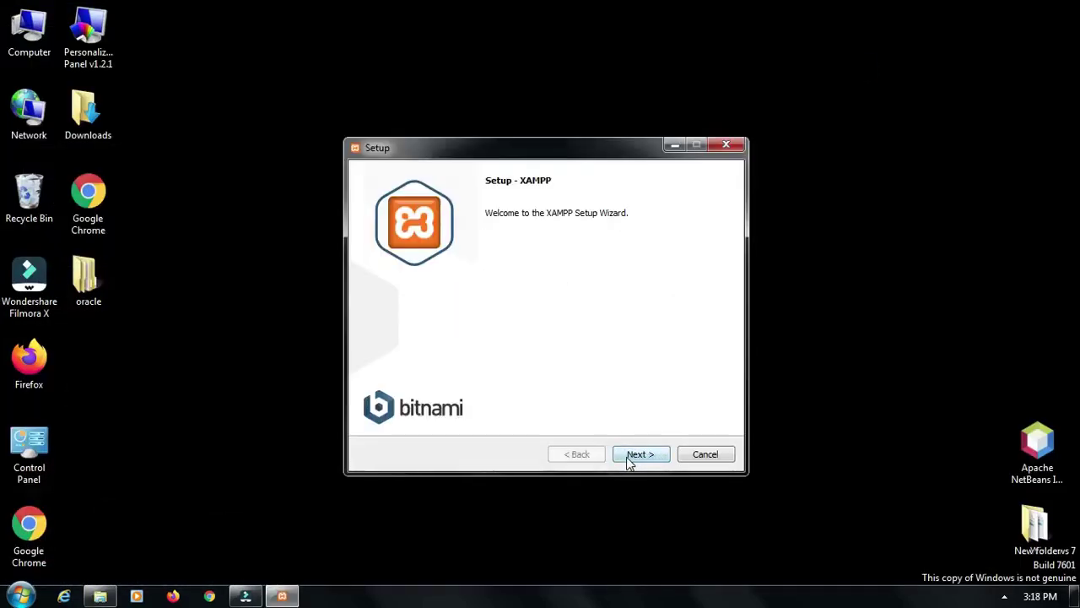
Install XAMPP into C:\xampp with default components and English, then finish the wizard
{"action": "left_click", "coordinate": [628, 461]}
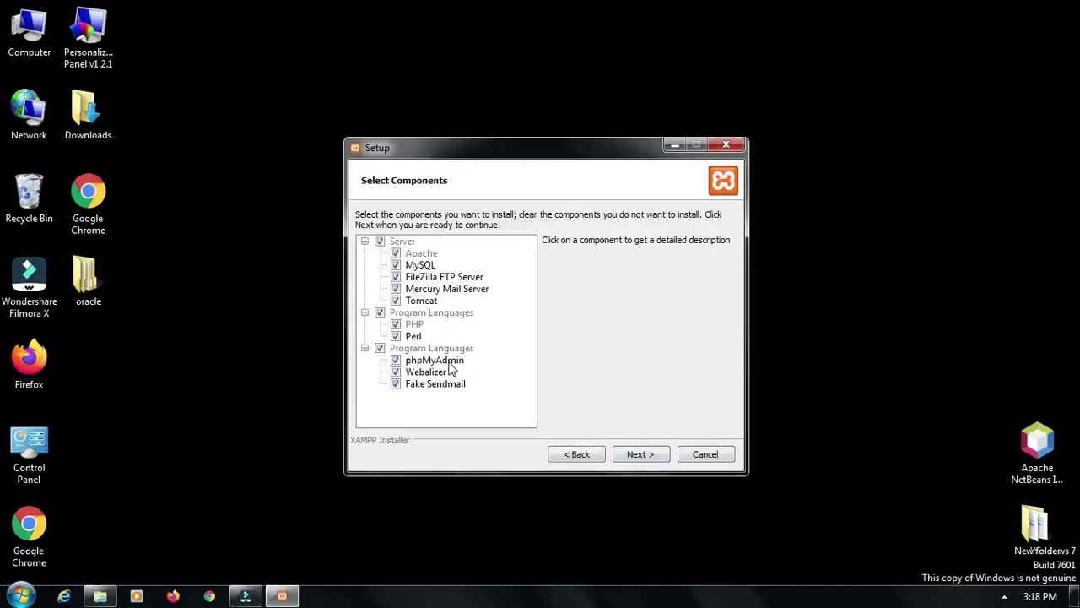
{"action": "left_click", "coordinate": [642, 456]}
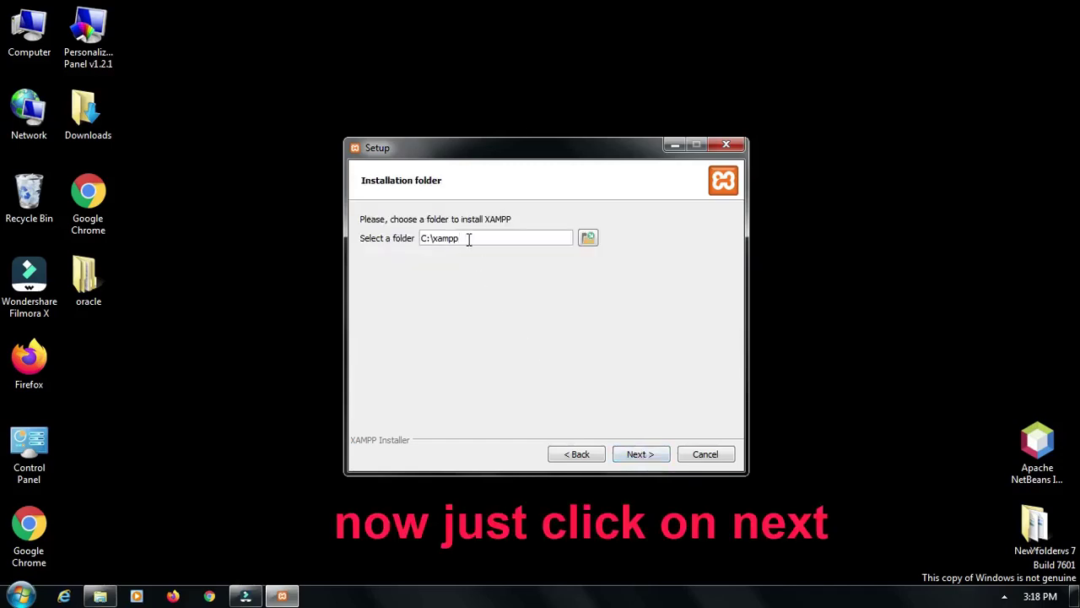
{"action": "left_click_drag", "start_coordinate": [469, 239], "coordinate": [419, 238]}
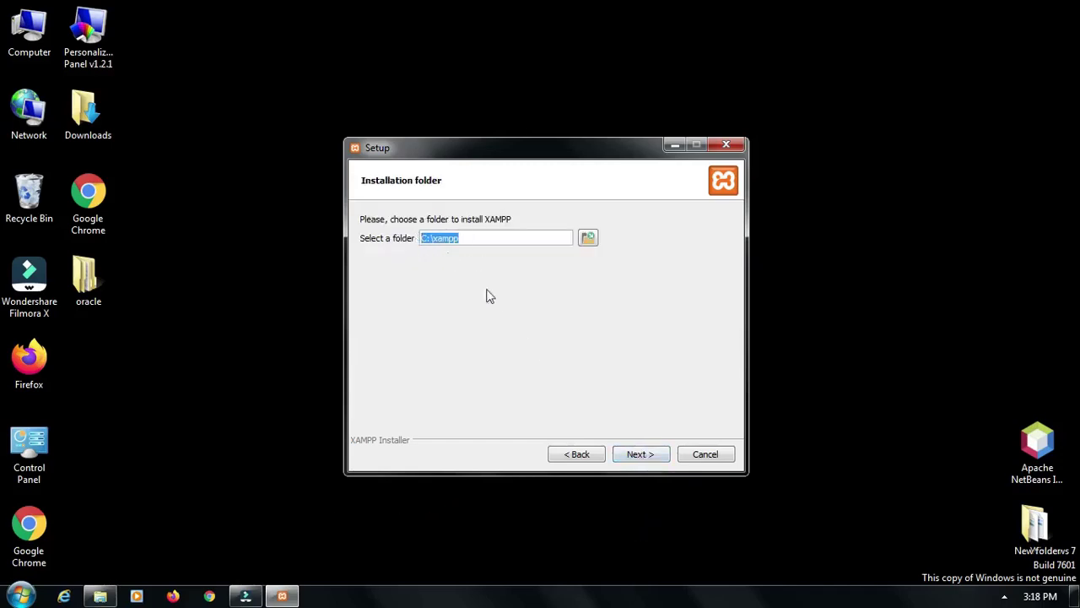
{"action": "left_click", "coordinate": [641, 455]}
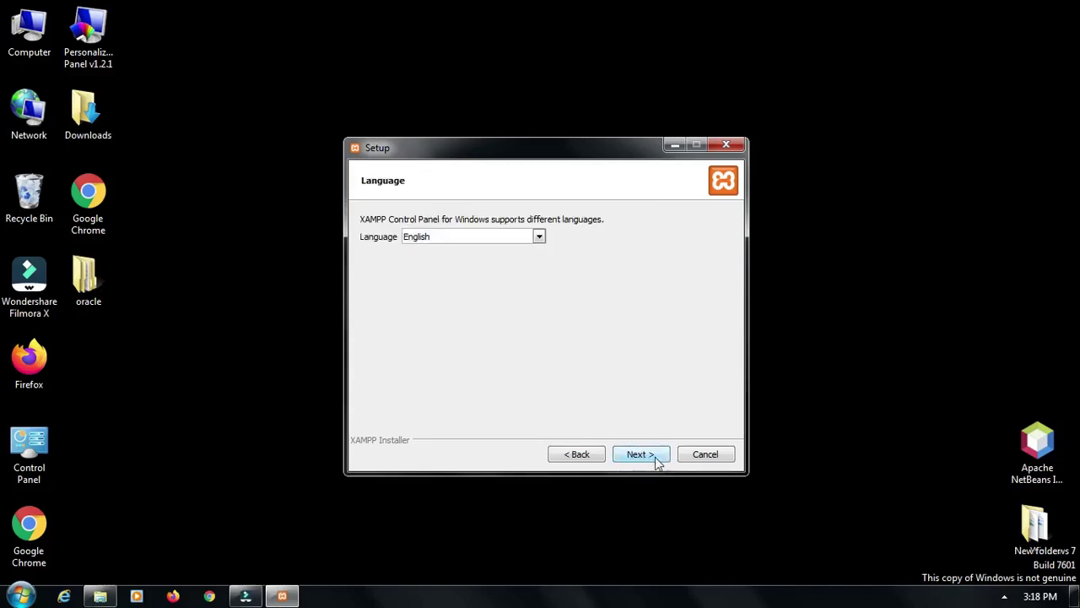
{"action": "left_click", "coordinate": [643, 460]}
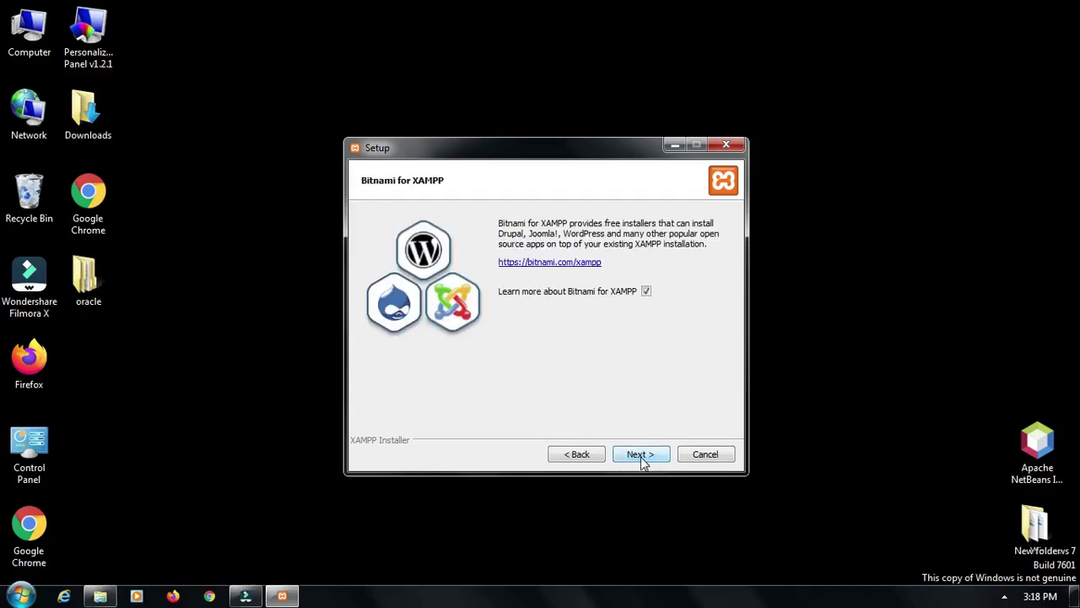
{"action": "left_click", "coordinate": [640, 457]}
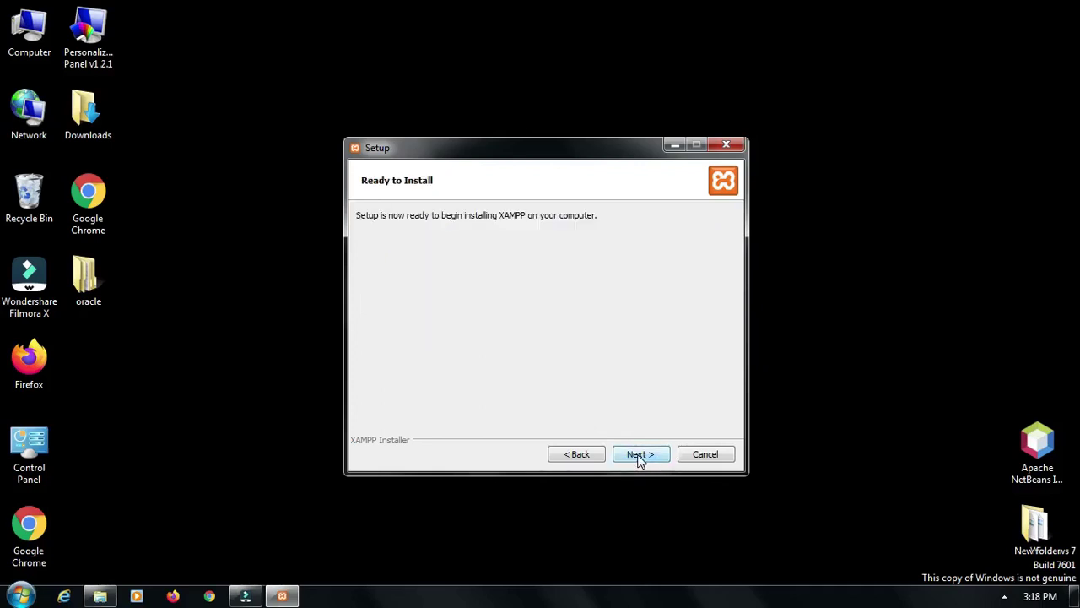
{"action": "left_click", "coordinate": [640, 457]}
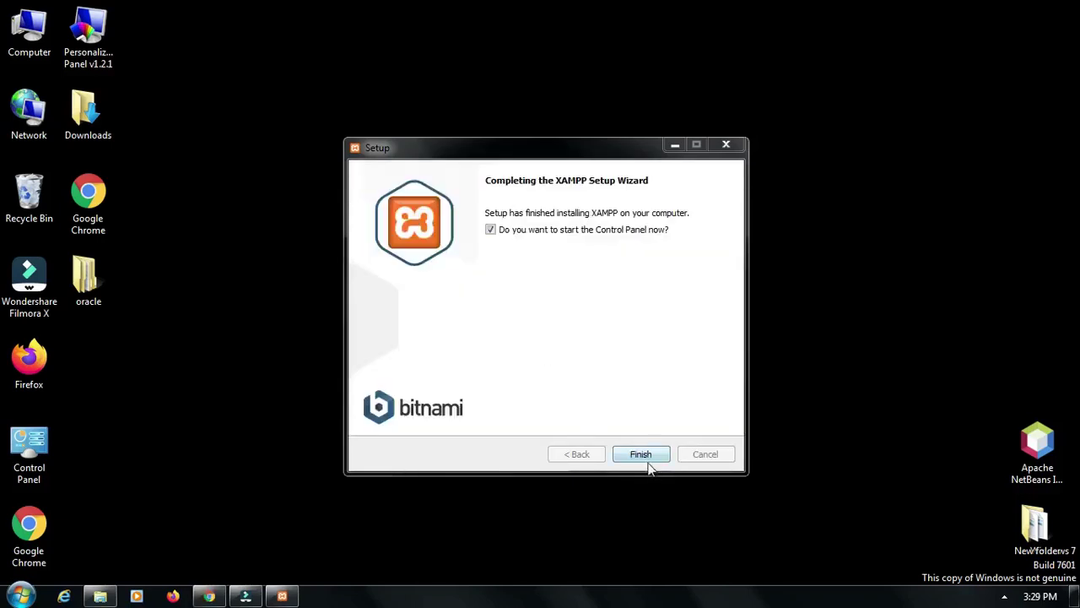
{"action": "left_click", "coordinate": [641, 454]}
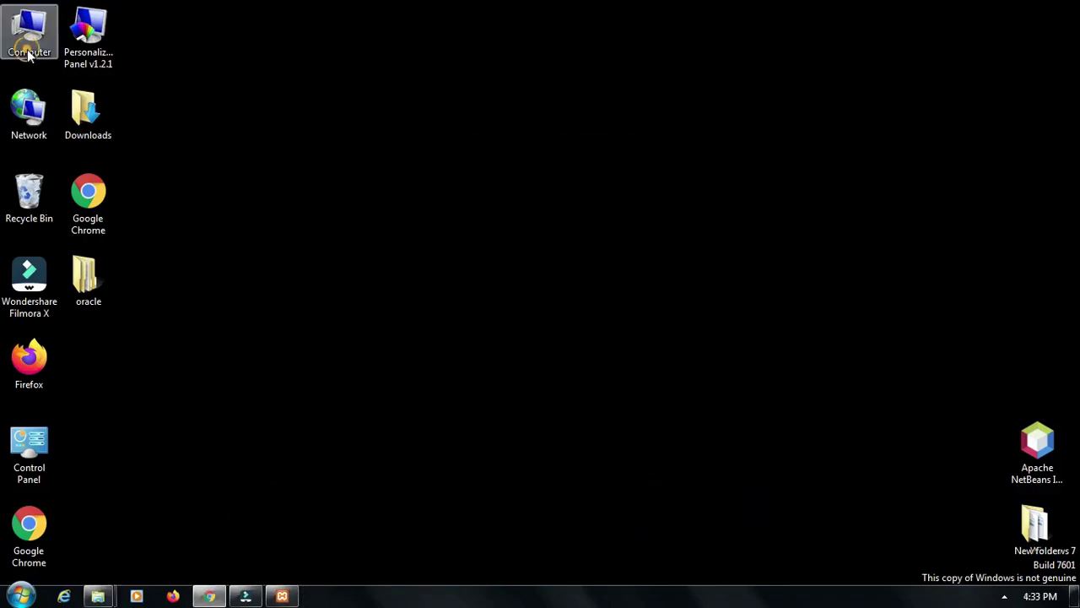
Browse through Computer and Local Disk (C:) to C:\xampp\htdocs, then minimize Explorer
{"action": "double_click", "coordinate": [29, 38]}
{"action": "double_click", "coordinate": [225, 115]}
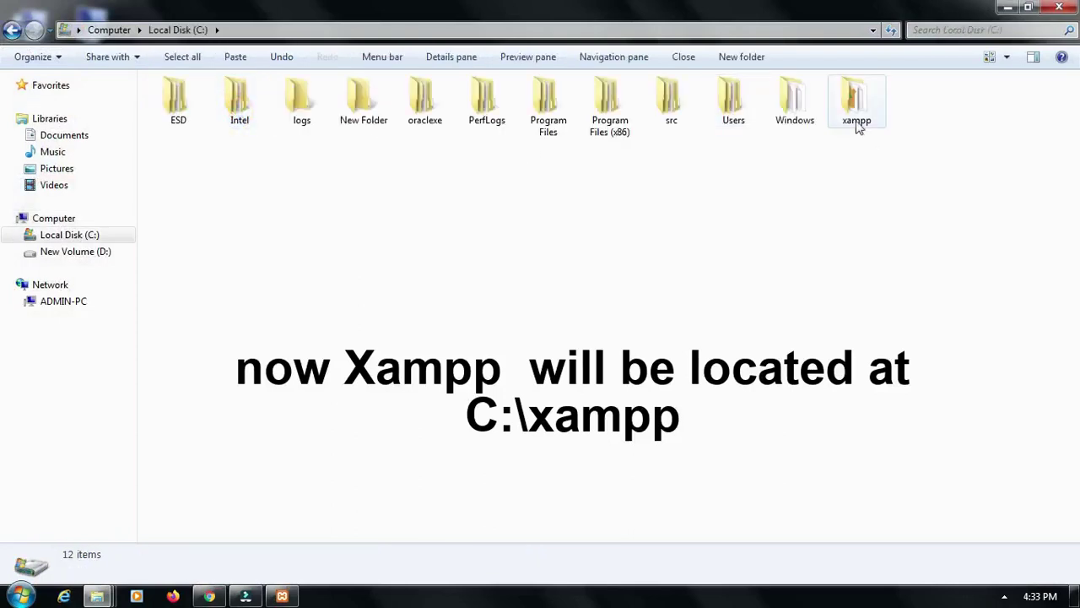
{"action": "double_click", "coordinate": [861, 118]}
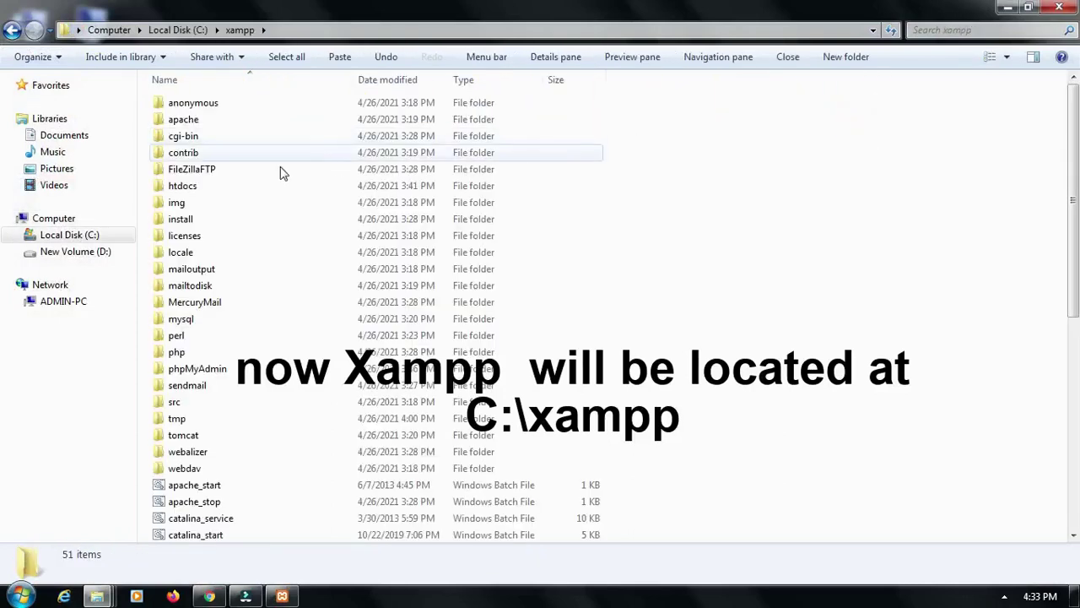
{"action": "double_click", "coordinate": [245, 188]}
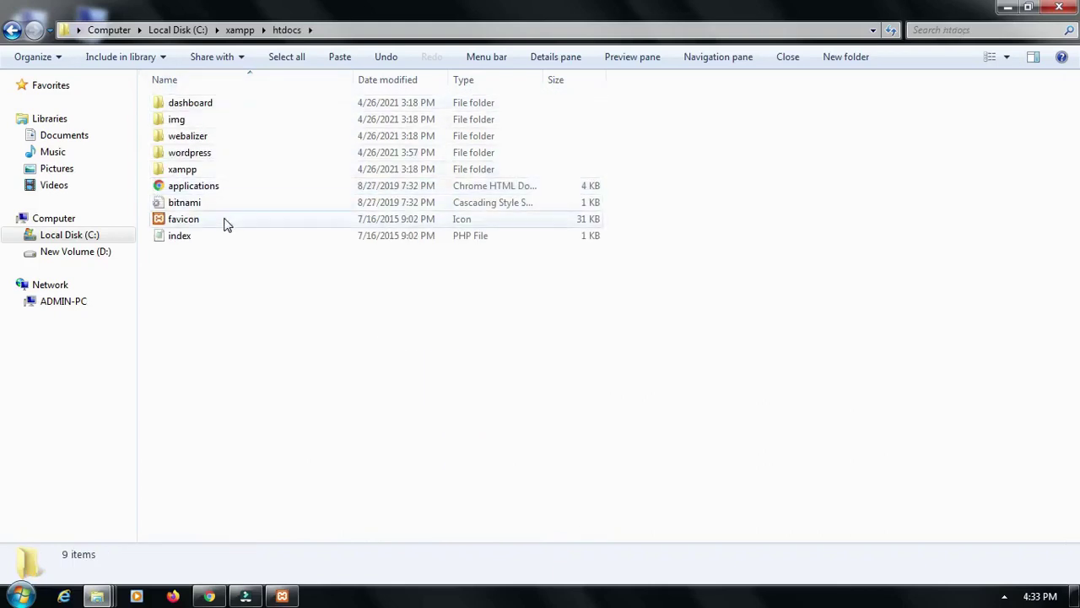
{"action": "left_click", "coordinate": [1004, 8]}
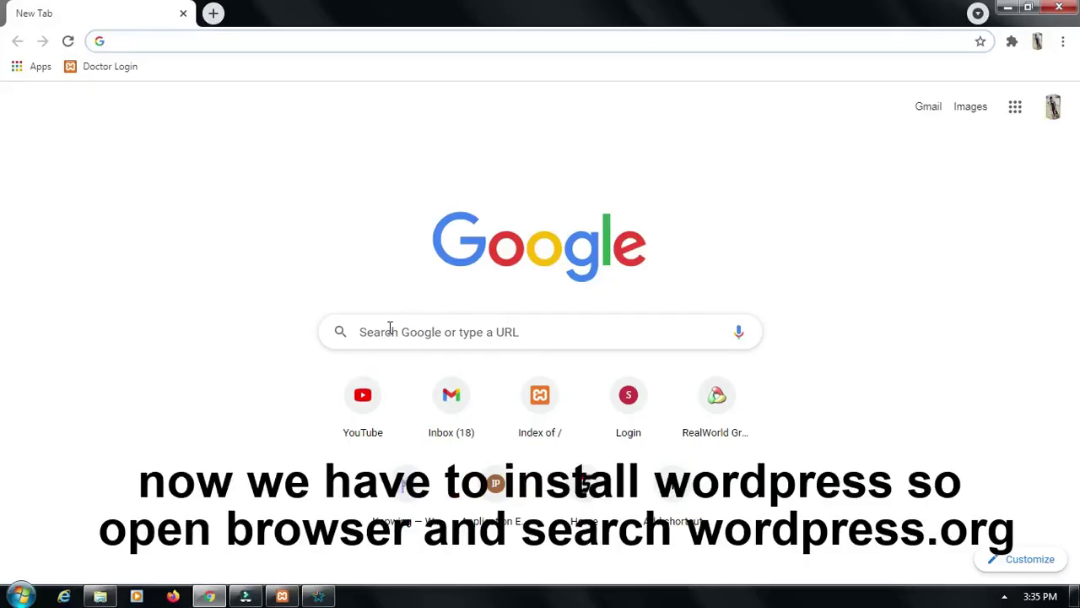
Enter wordpress.org in the Google search box to load the WordPress site
{"action": "left_click", "coordinate": [390, 331]}
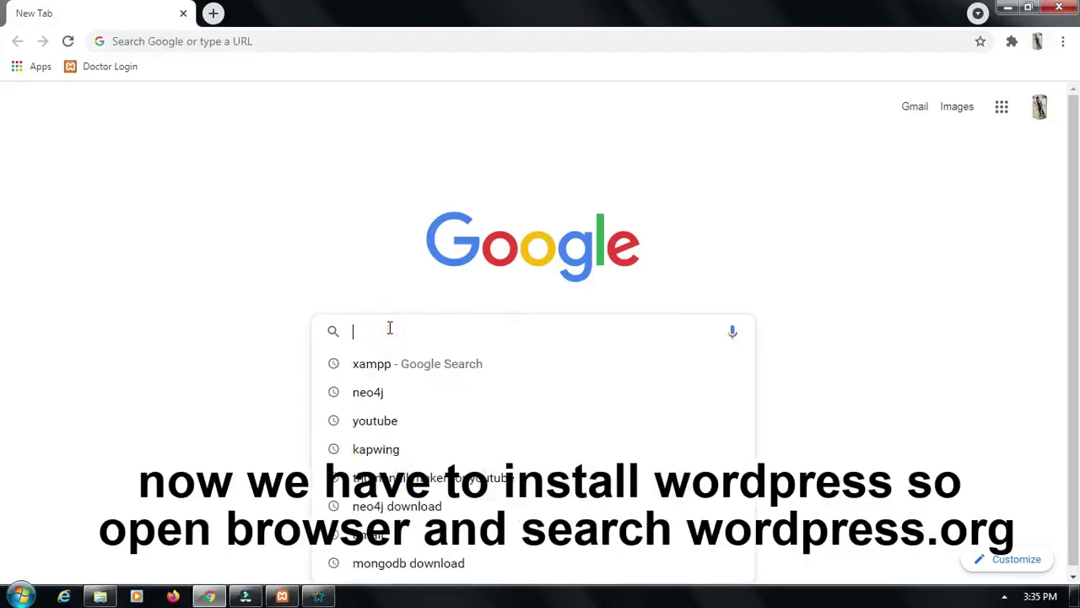
{"action": "type", "text": "word"}
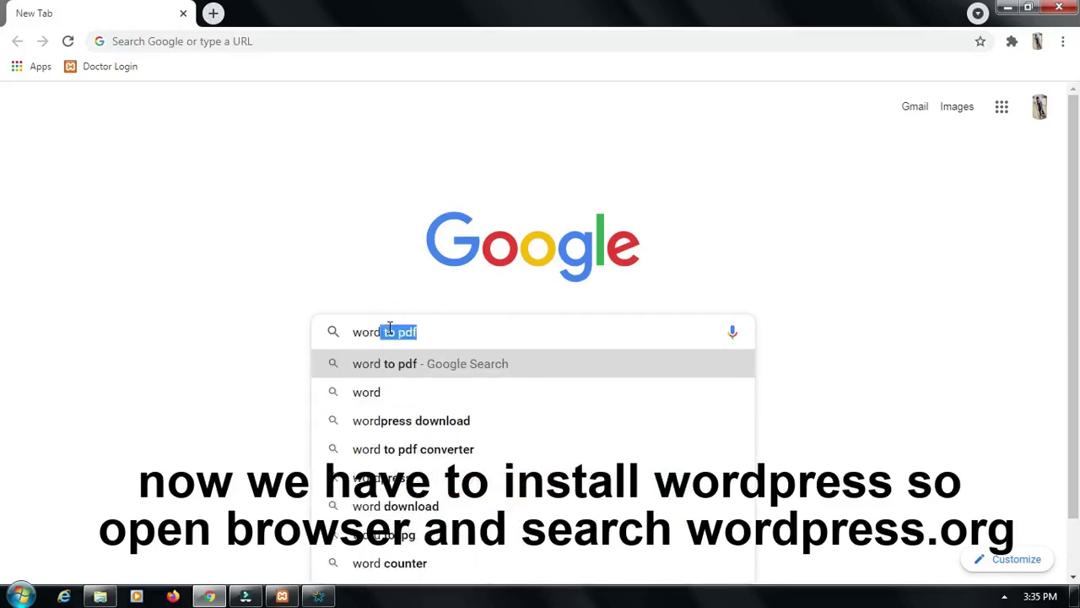
{"action": "type", "text": "press"}
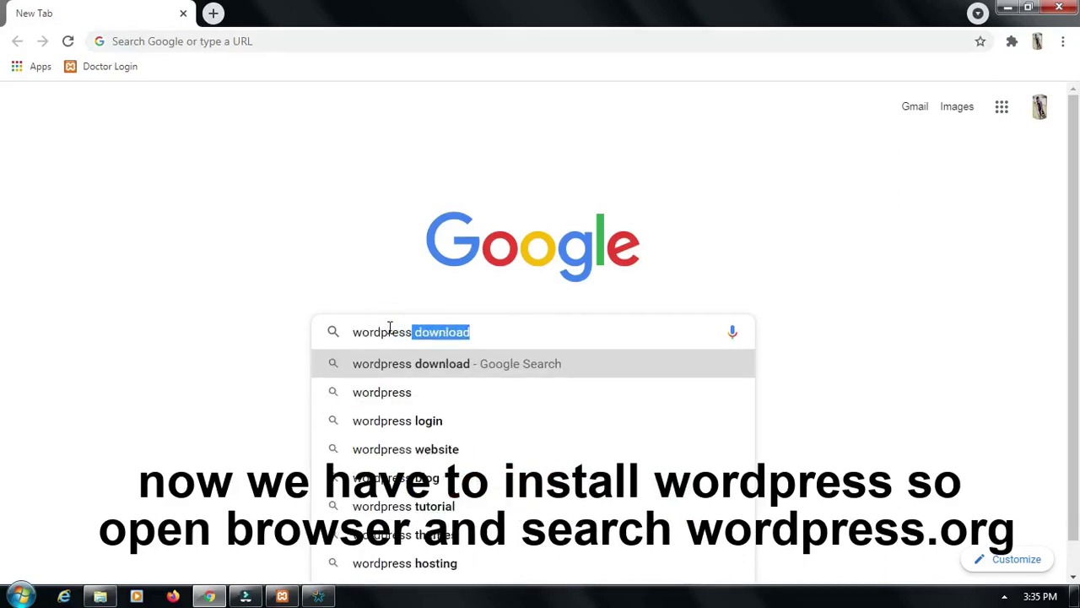
{"action": "type", "text": ".org"}
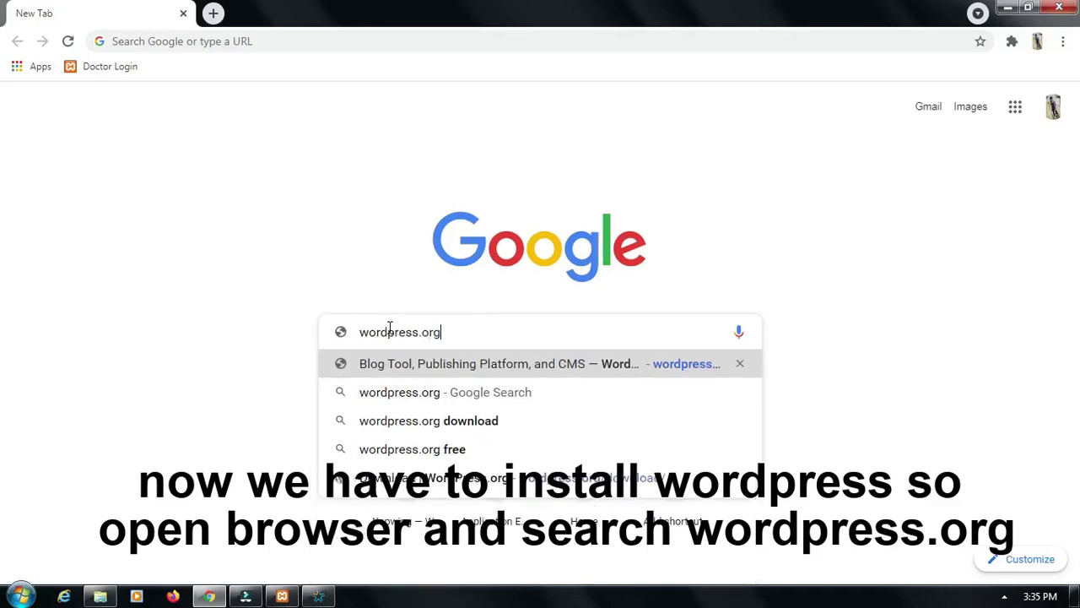
{"action": "triple_click", "coordinate": [451, 333]}
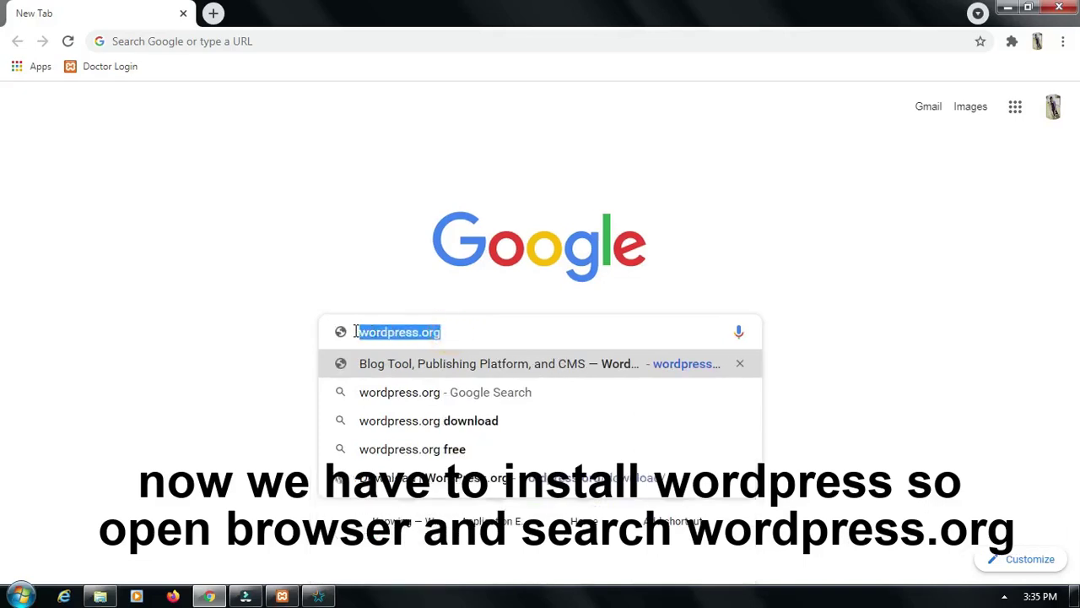
{"action": "key", "text": "Return"}
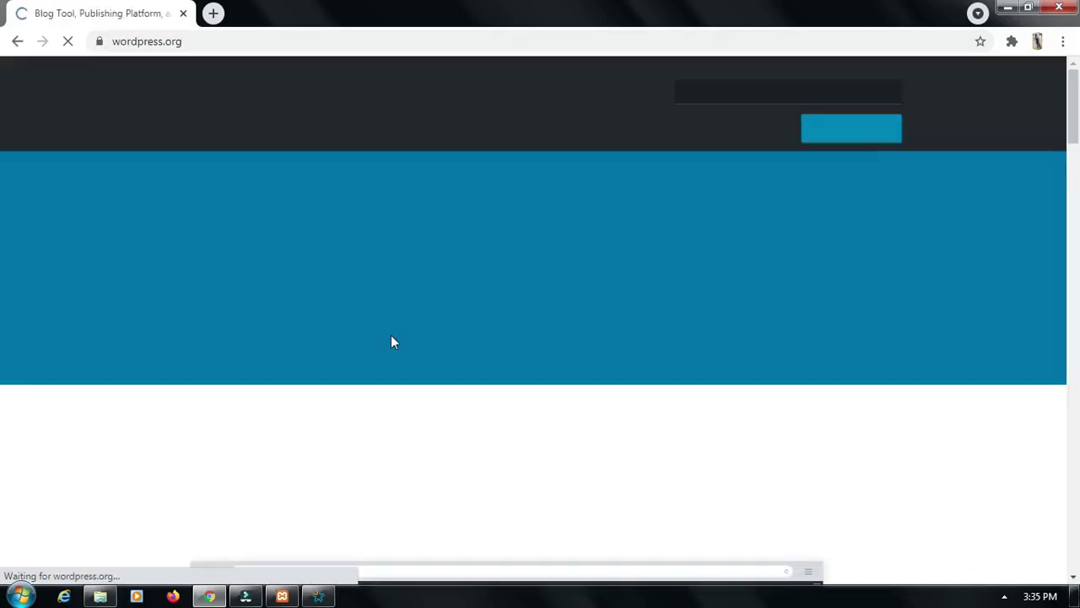
Download WordPress 5.7.1 from the Get WordPress page and dismiss the Hooray message
{"action": "left_click", "coordinate": [855, 133]}
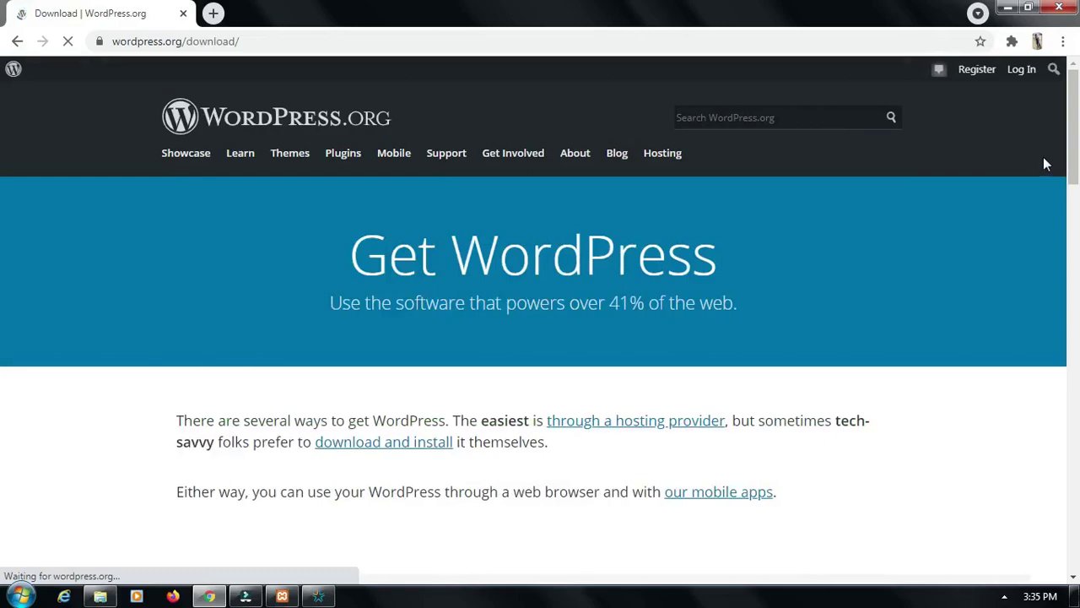
{"action": "left_click_drag", "start_coordinate": [1072, 139], "coordinate": [1077, 359]}
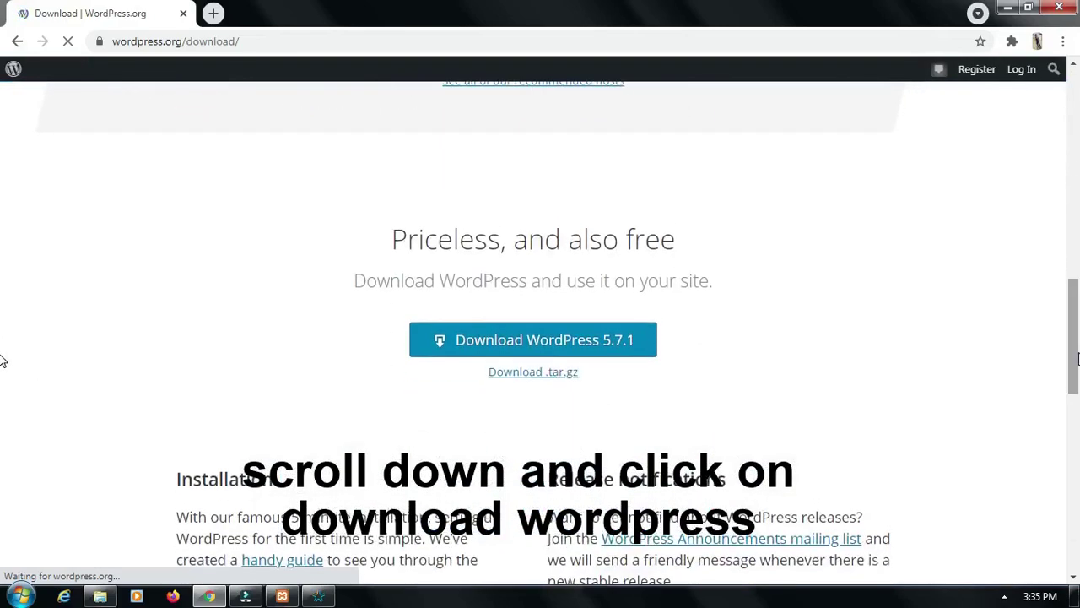
{"action": "left_click", "coordinate": [530, 338]}
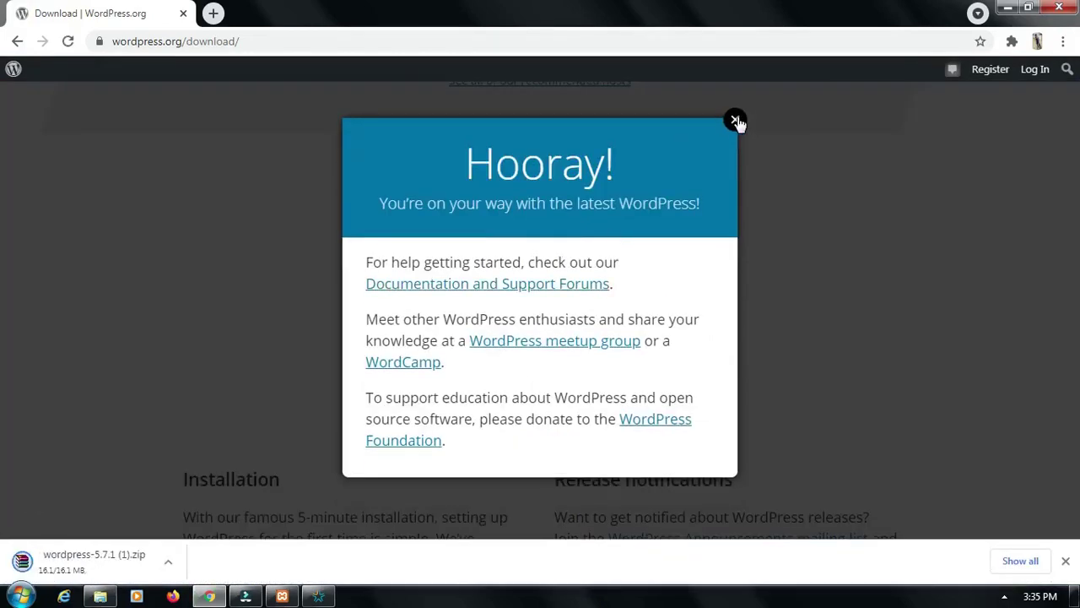
{"action": "left_click", "coordinate": [737, 122]}
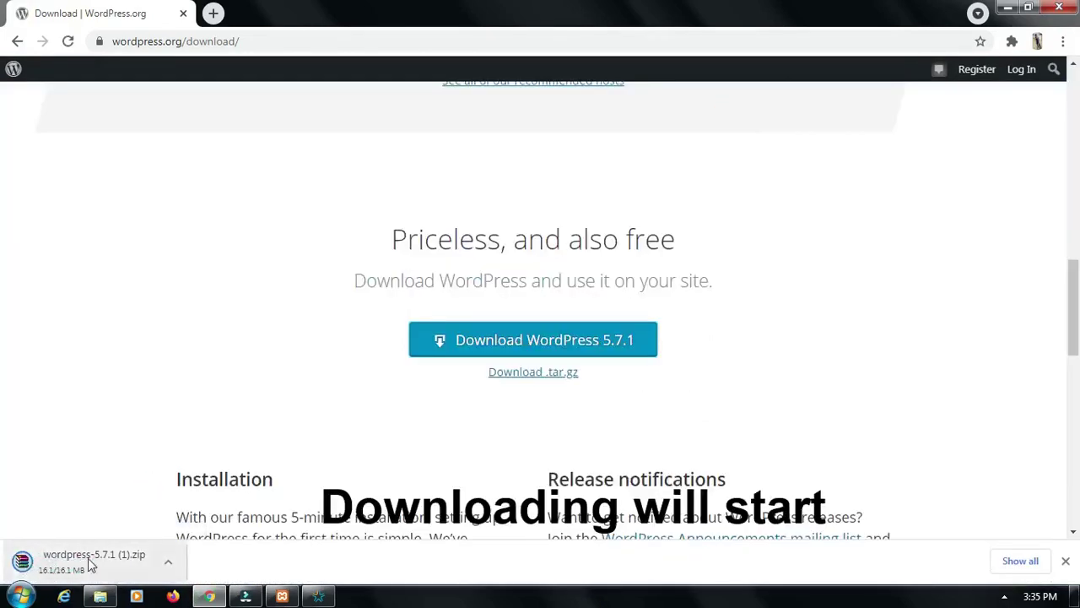
Show the downloaded wordpress-5.7.1 (1).zip in its Downloads folder
{"action": "left_click", "coordinate": [1065, 44]}
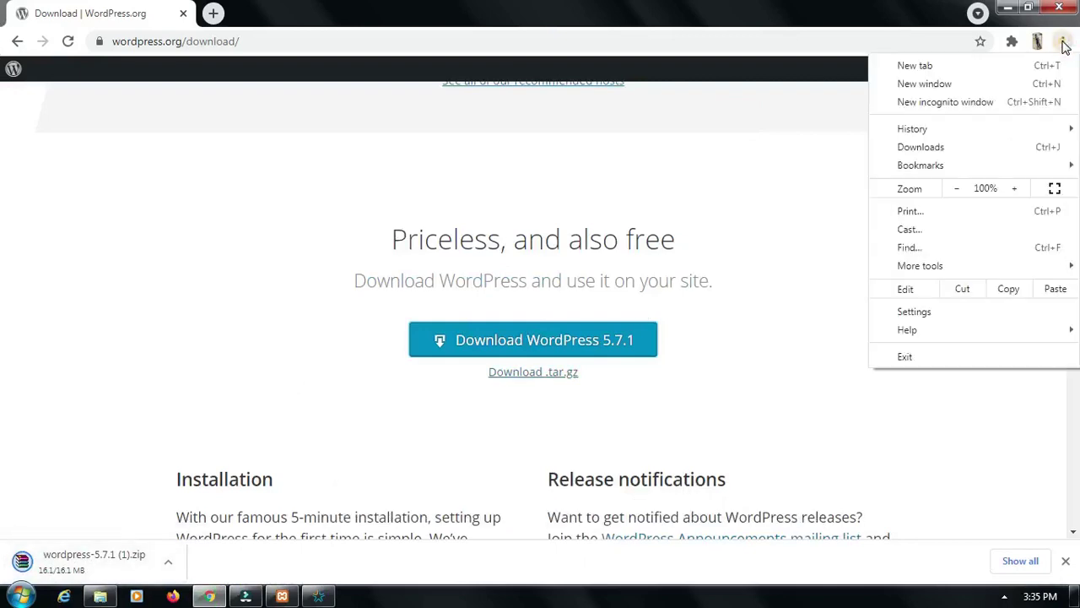
{"action": "left_click", "coordinate": [921, 146]}
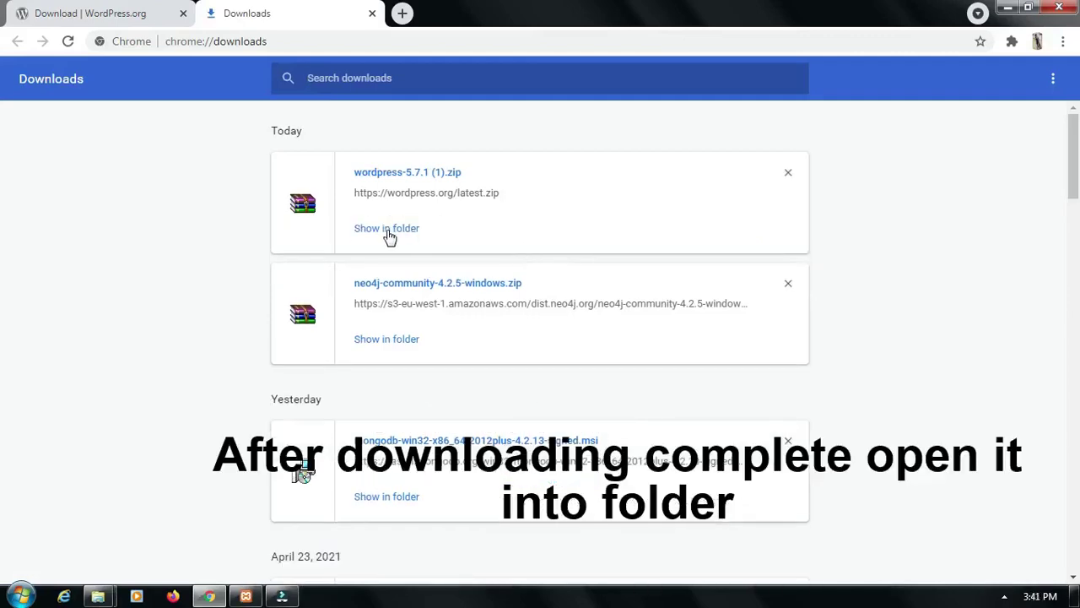
{"action": "left_click", "coordinate": [402, 229]}
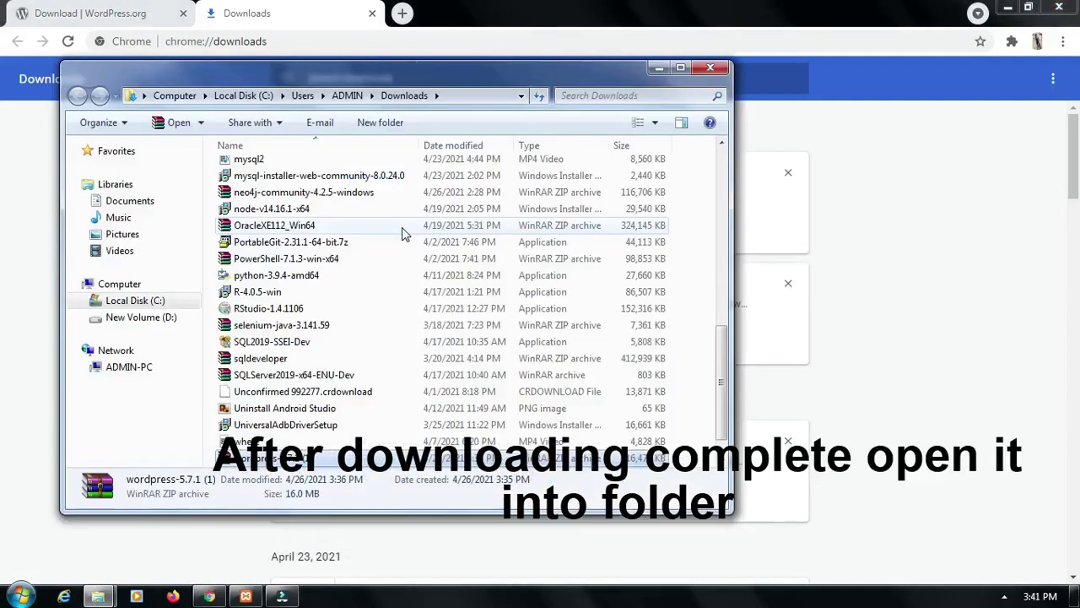
Extract wordpress-5.7.1 (1).zip with WinRAR into C:\xampp\htdocs, then minimise Explorer and Chrome
{"action": "left_click", "coordinate": [682, 68]}
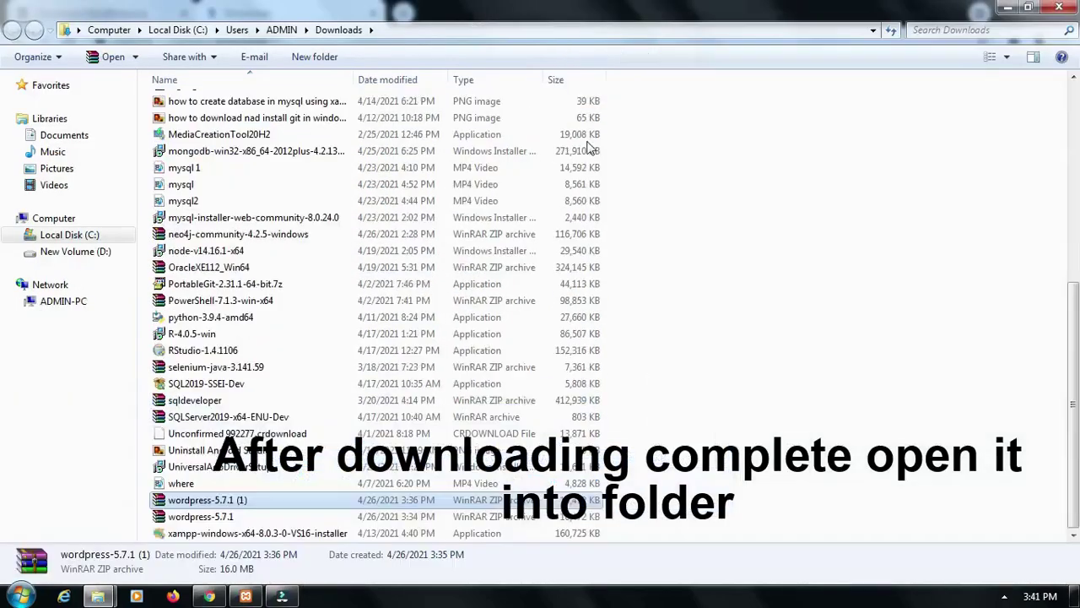
{"action": "right_click", "coordinate": [337, 506]}
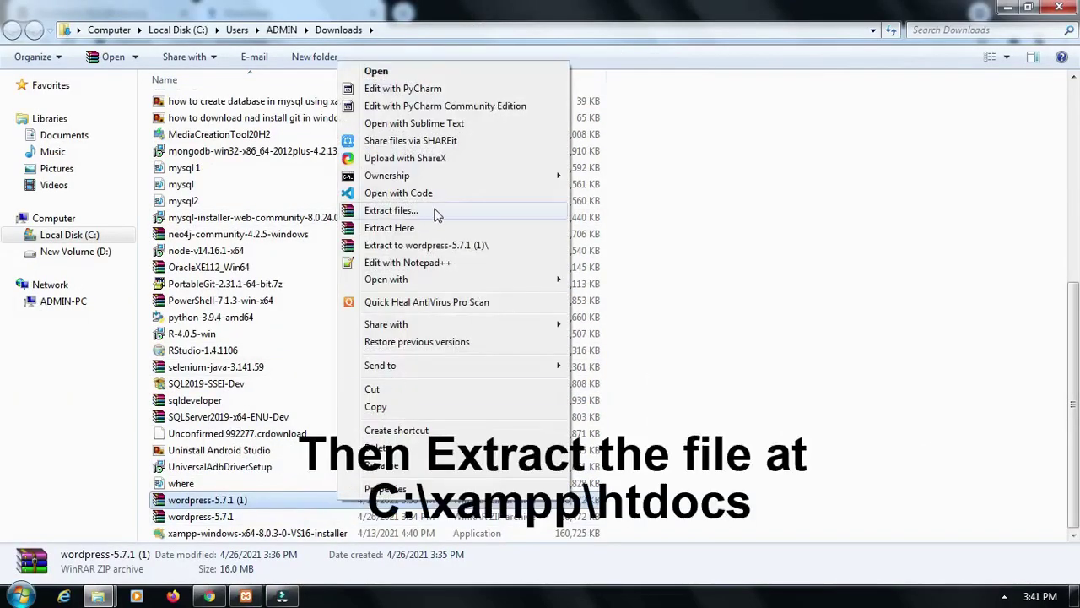
{"action": "left_click", "coordinate": [437, 213]}
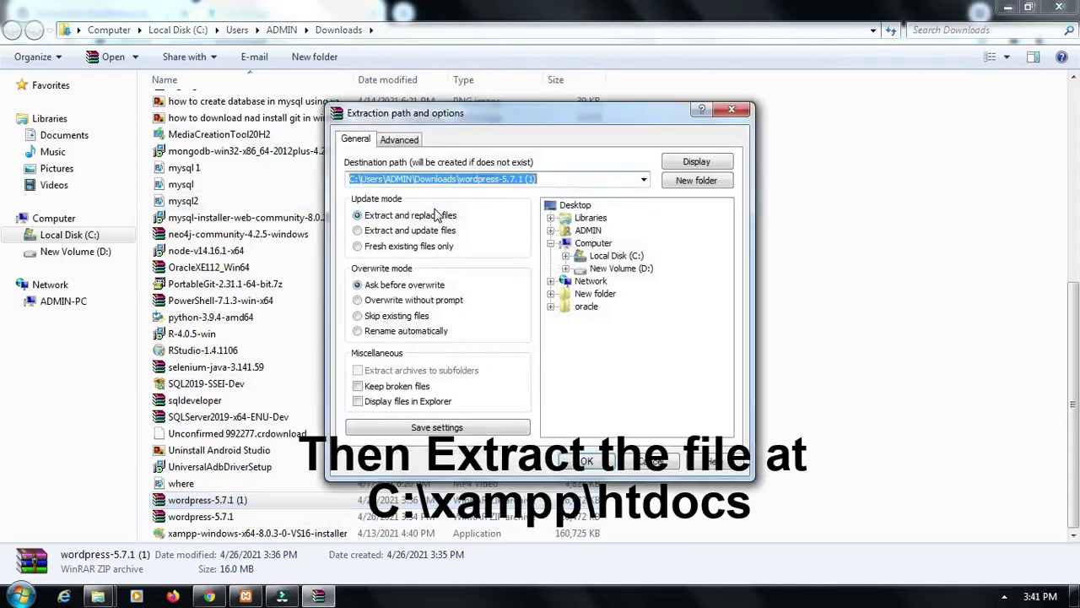
{"action": "left_click", "coordinate": [623, 257]}
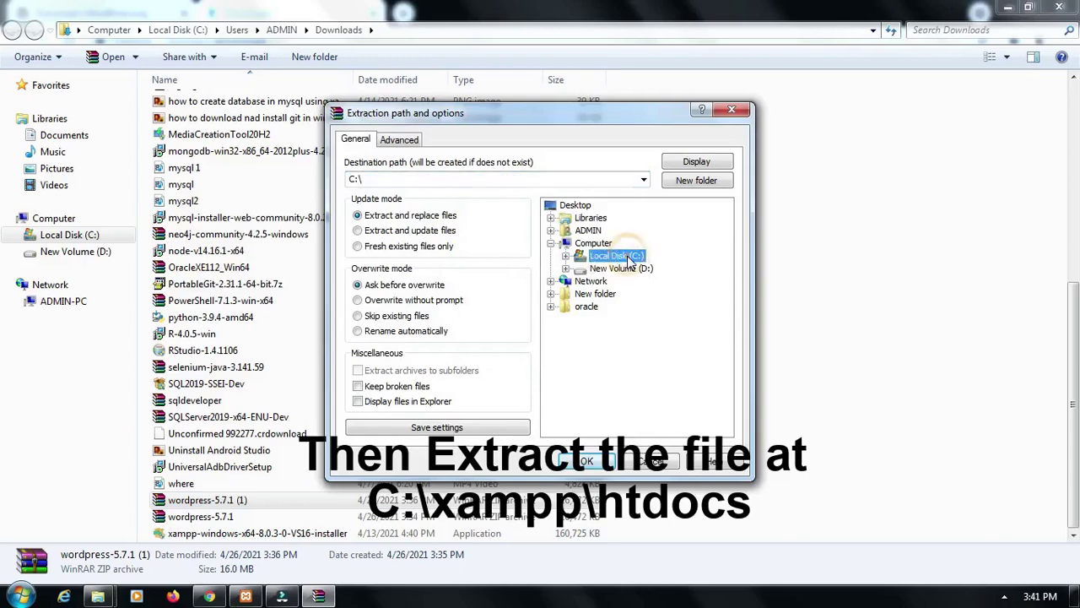
{"action": "left_click", "coordinate": [565, 256]}
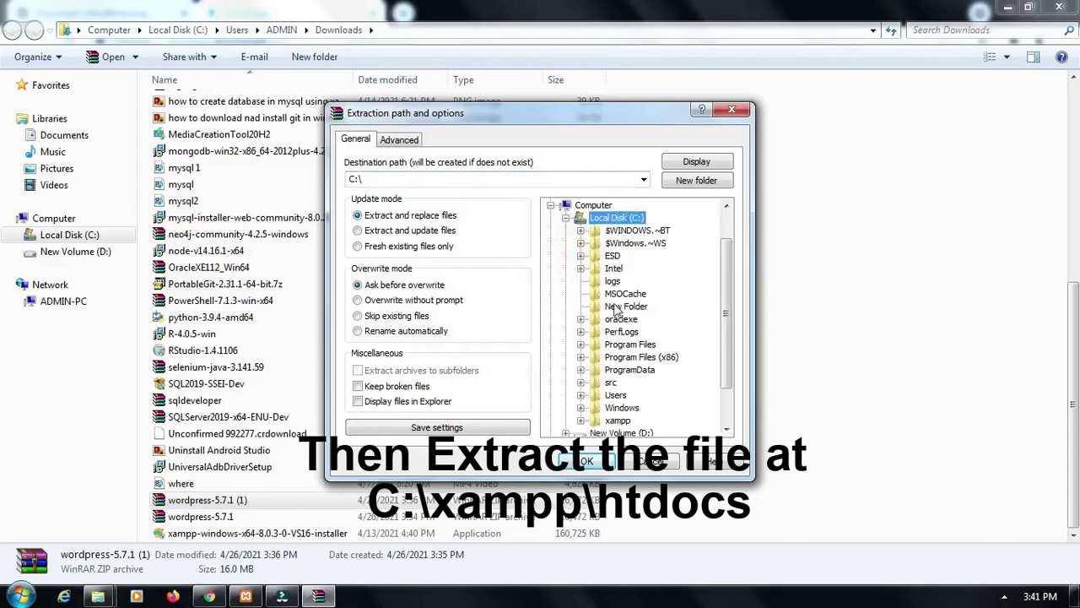
{"action": "left_click", "coordinate": [581, 421]}
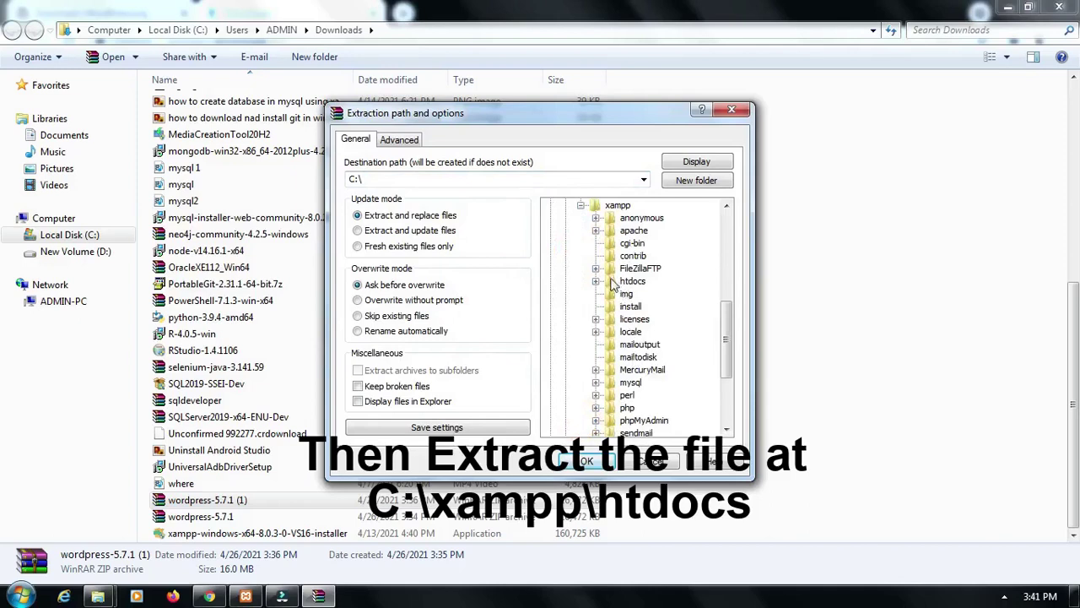
{"action": "left_click", "coordinate": [596, 282]}
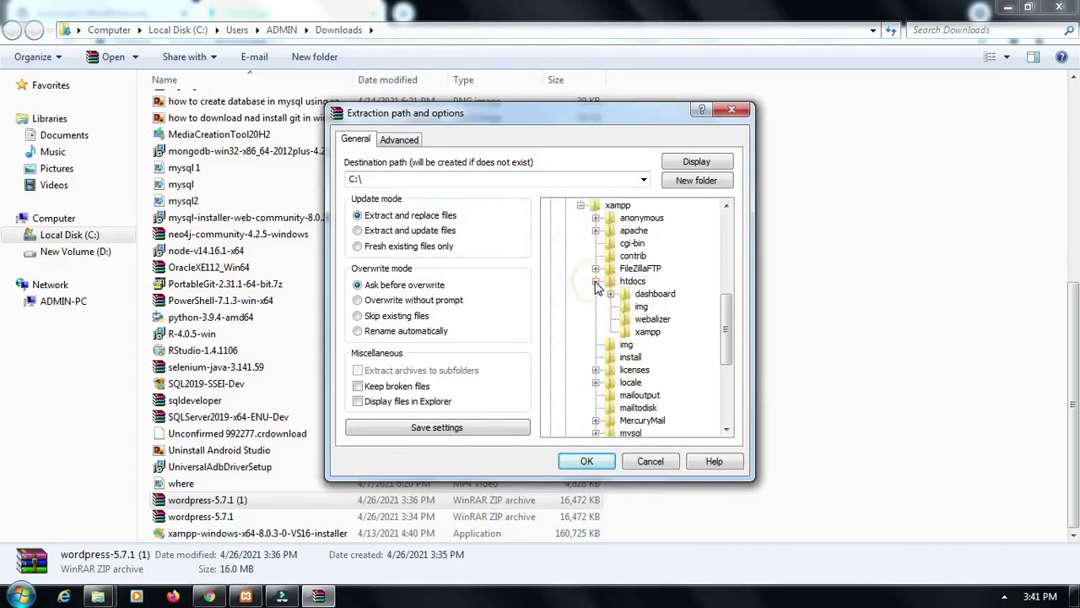
{"action": "left_click", "coordinate": [635, 284]}
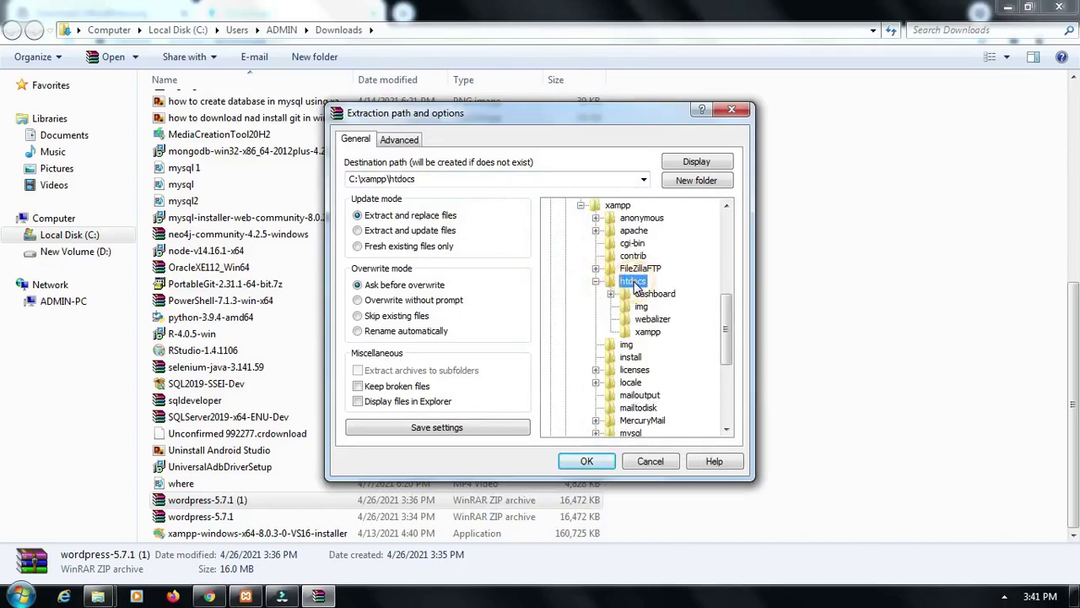
{"action": "left_click", "coordinate": [588, 462]}
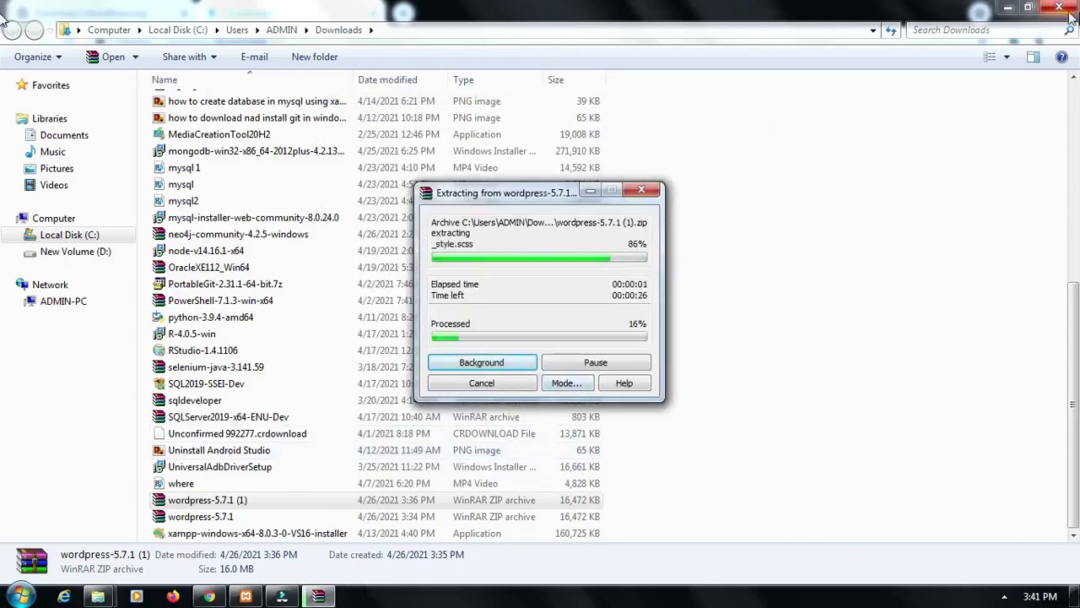
{"action": "left_click", "coordinate": [1009, 8]}
{"action": "left_click", "coordinate": [1009, 7]}
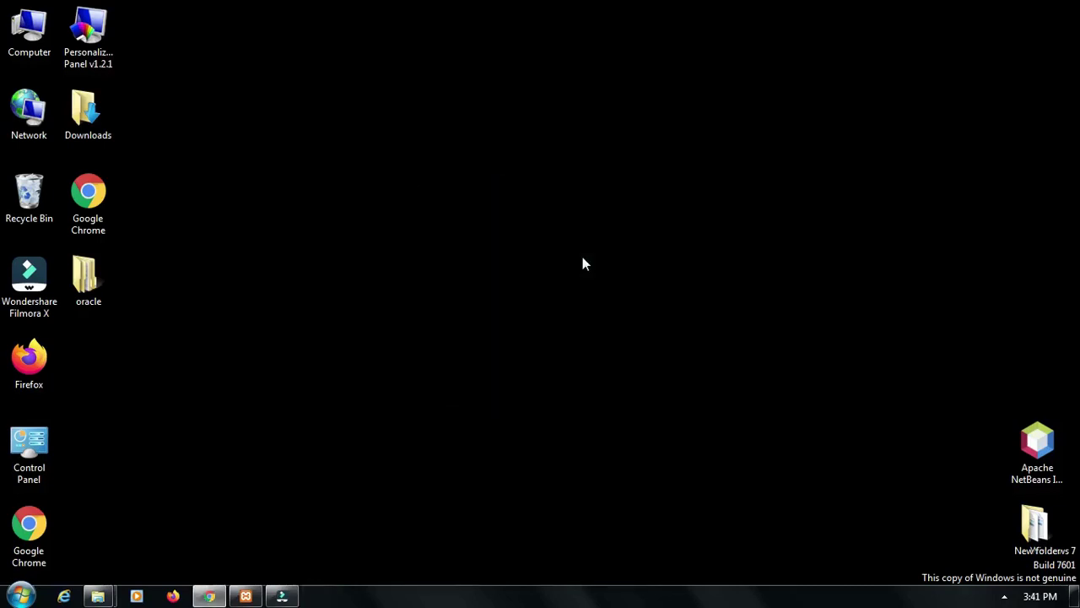
{"action": "double_click", "coordinate": [26, 42]}
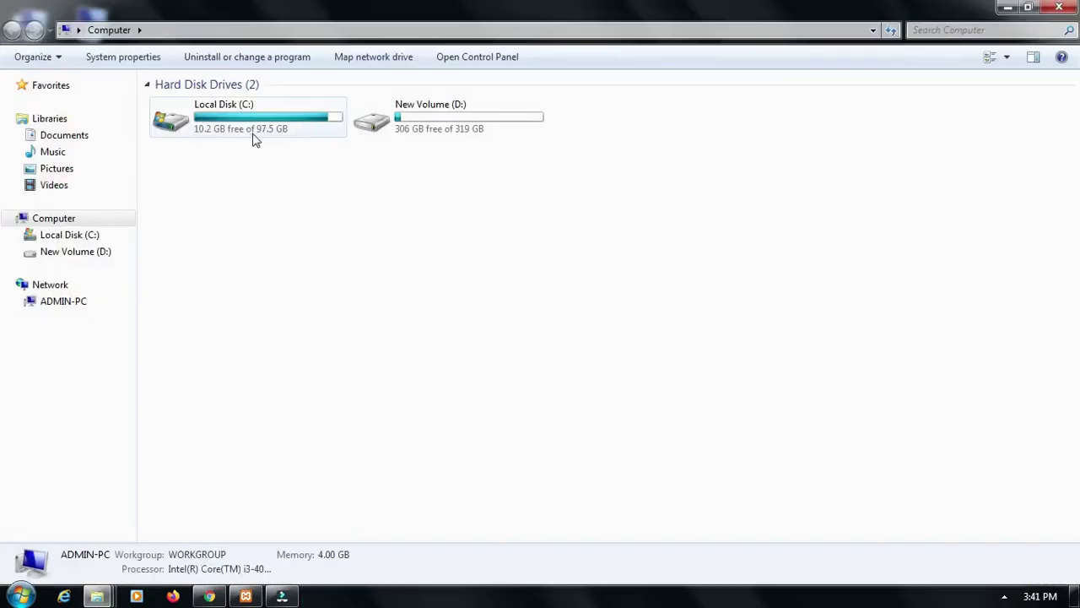
{"action": "double_click", "coordinate": [306, 135]}
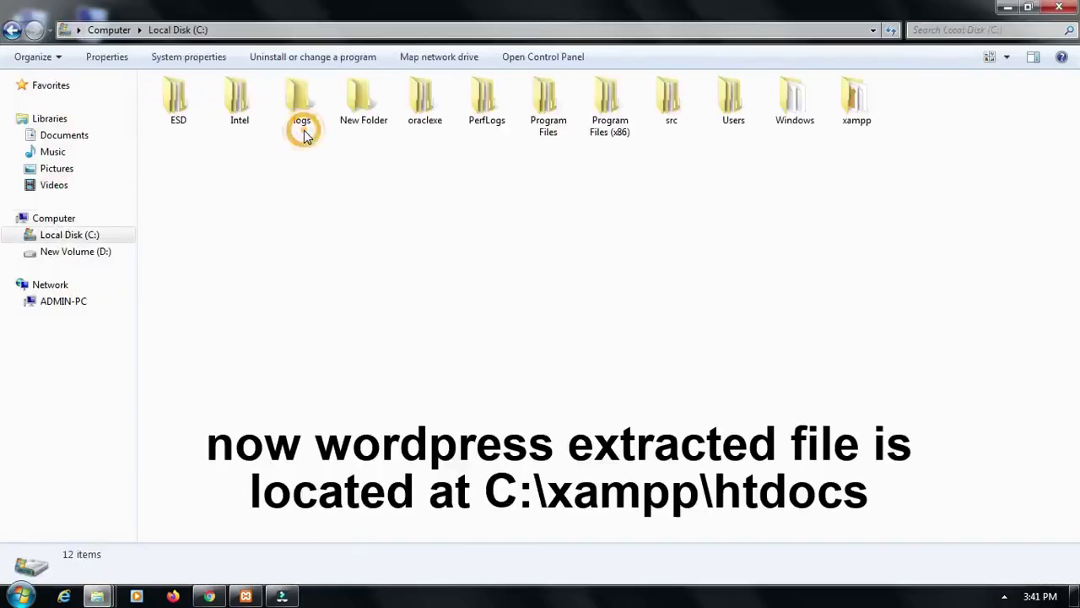
{"action": "double_click", "coordinate": [853, 105]}
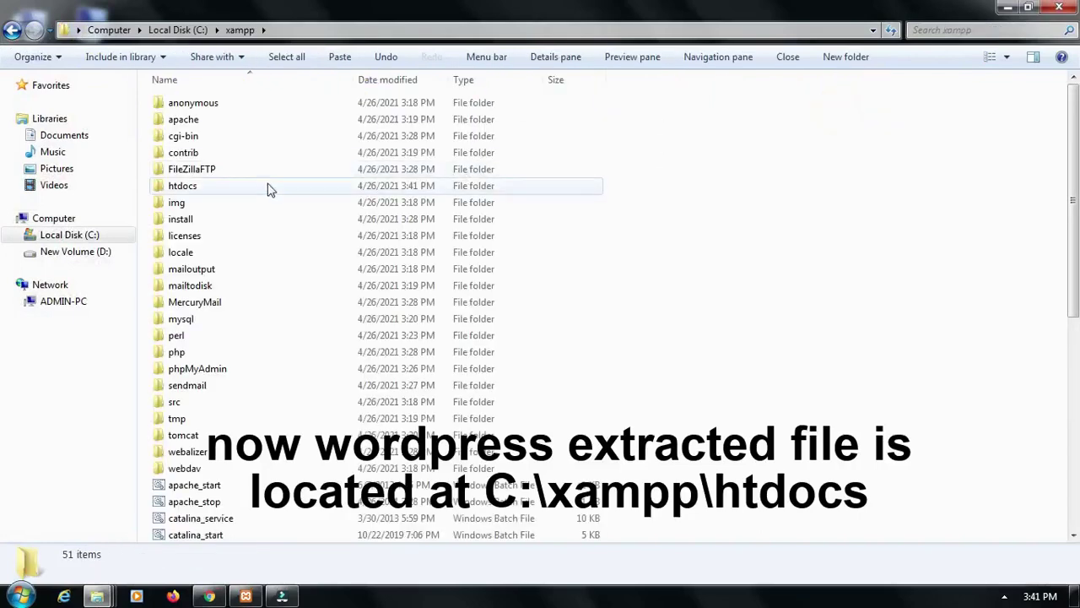
{"action": "left_click", "coordinate": [306, 186]}
{"action": "double_click", "coordinate": [305, 190]}
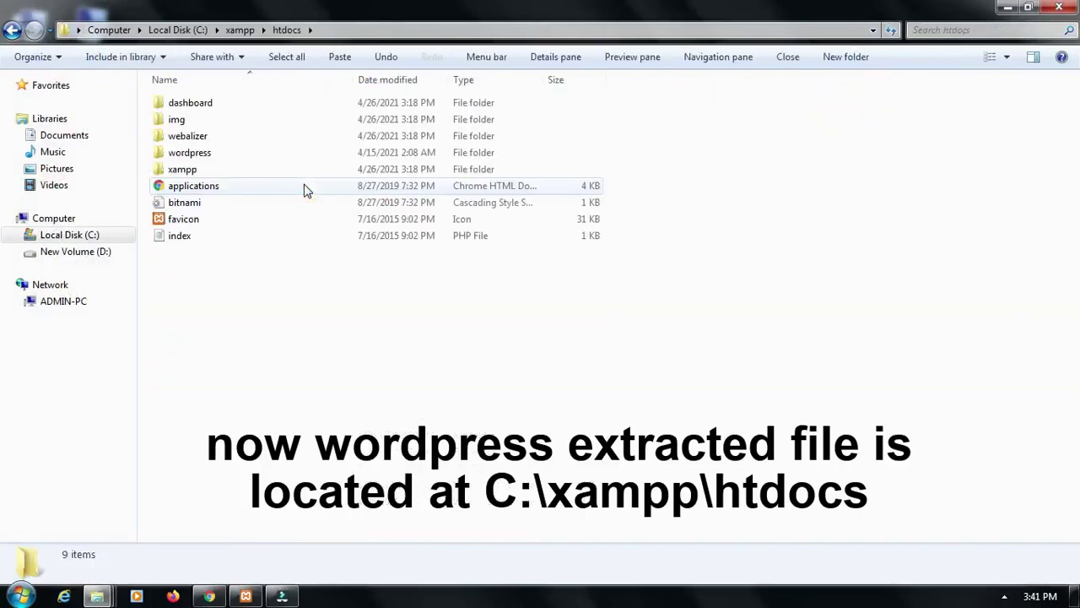
{"action": "double_click", "coordinate": [244, 153]}
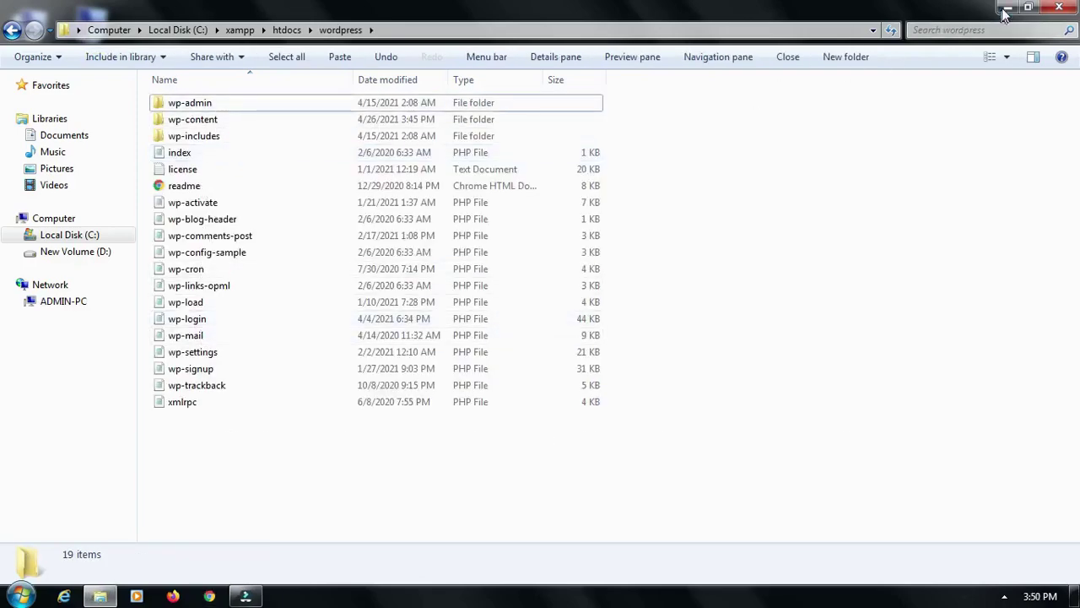
{"action": "left_click", "coordinate": [1007, 8]}
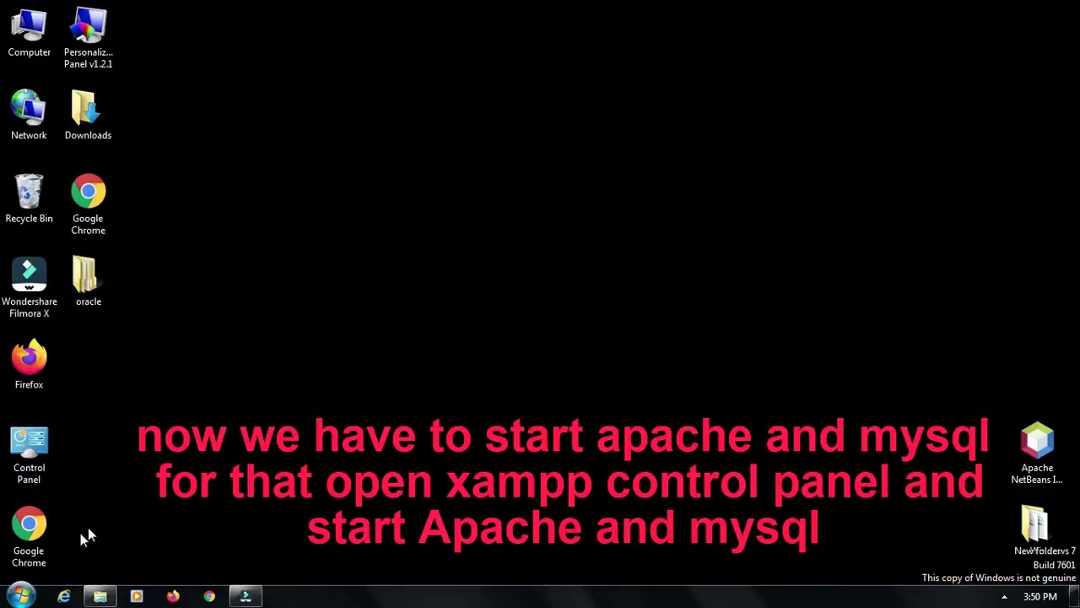
Launch XAMPP Control Panel from a Start menu search for 'xamp'
{"action": "left_click", "coordinate": [22, 595]}
{"action": "type", "text": "x"}
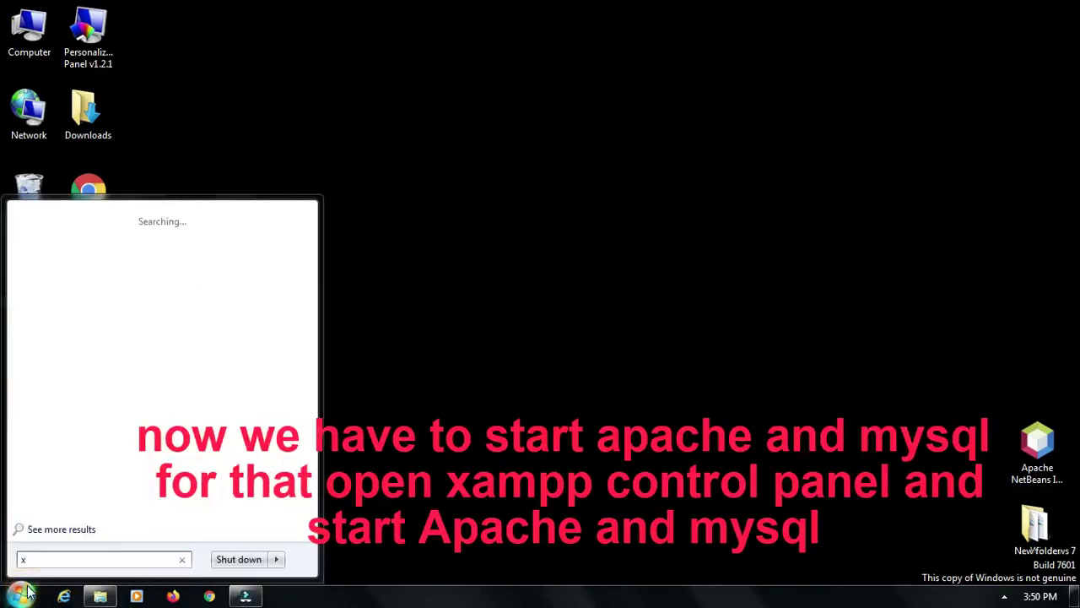
{"action": "type", "text": "amp"}
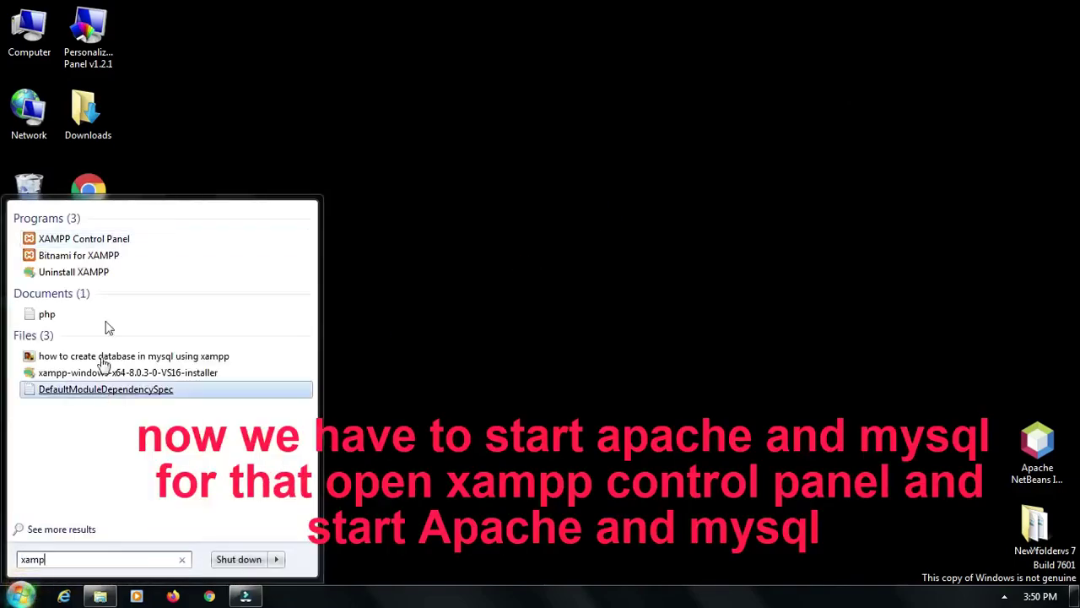
{"action": "left_click", "coordinate": [100, 243]}
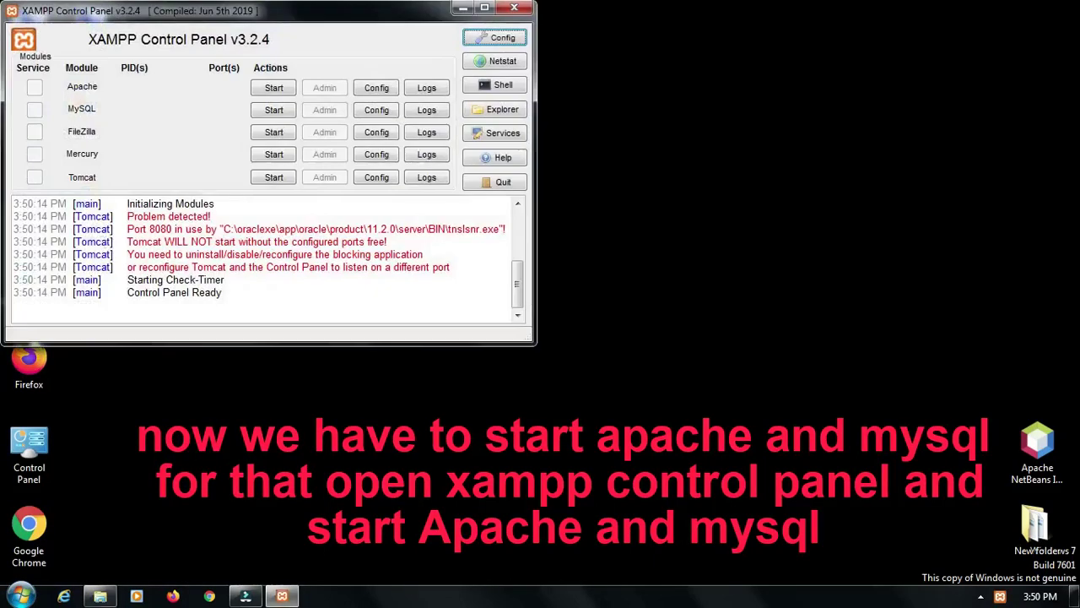
{"action": "left_click_drag", "start_coordinate": [250, 18], "coordinate": [355, 27]}
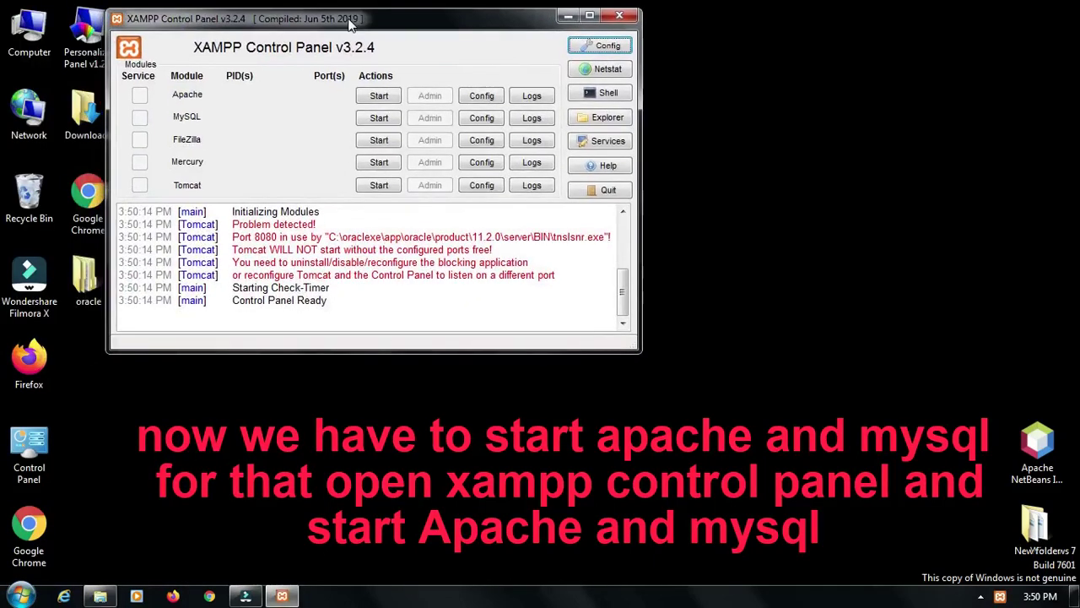
Start Apache and MySQL, then minimise the control panel
{"action": "left_click", "coordinate": [379, 95]}
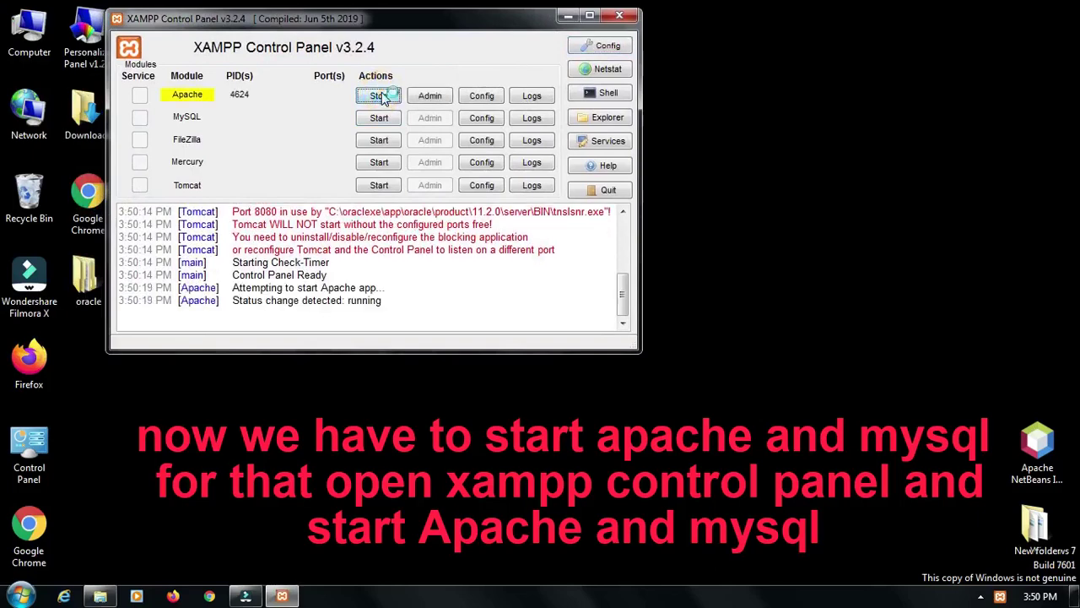
{"action": "left_click", "coordinate": [386, 118]}
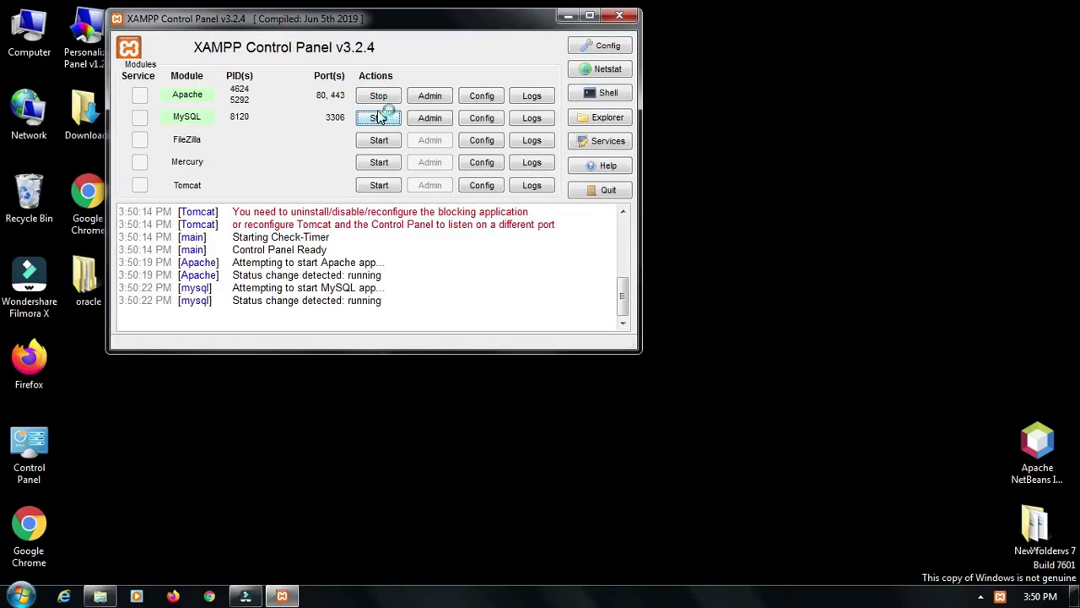
{"action": "left_click", "coordinate": [567, 16]}
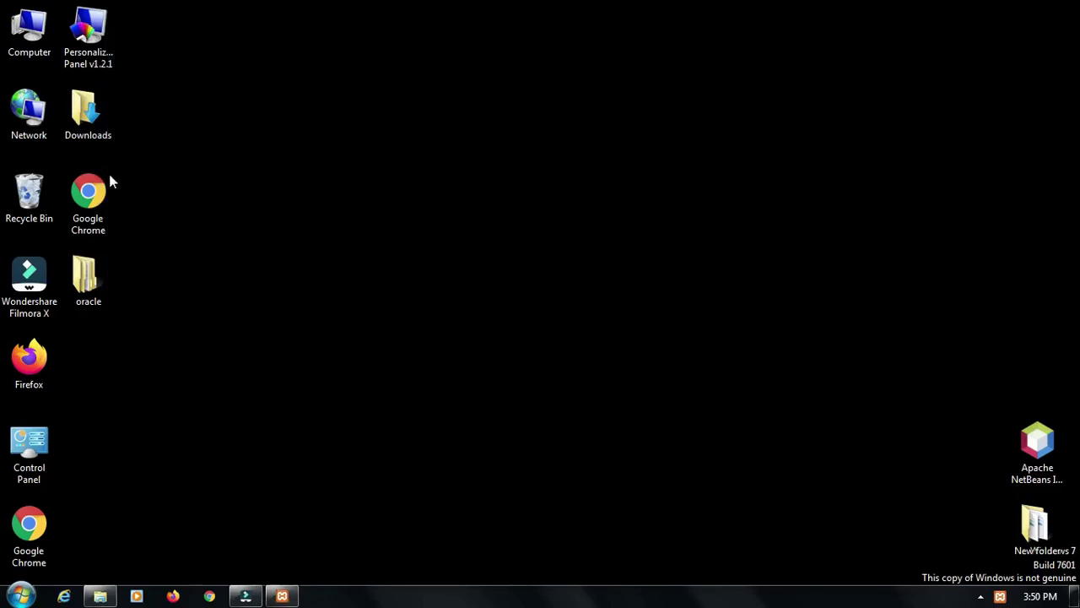
Launch Chrome and load the local XAMPP page at localhost
{"action": "left_click", "coordinate": [103, 182]}
{"action": "right_click", "coordinate": [102, 180]}
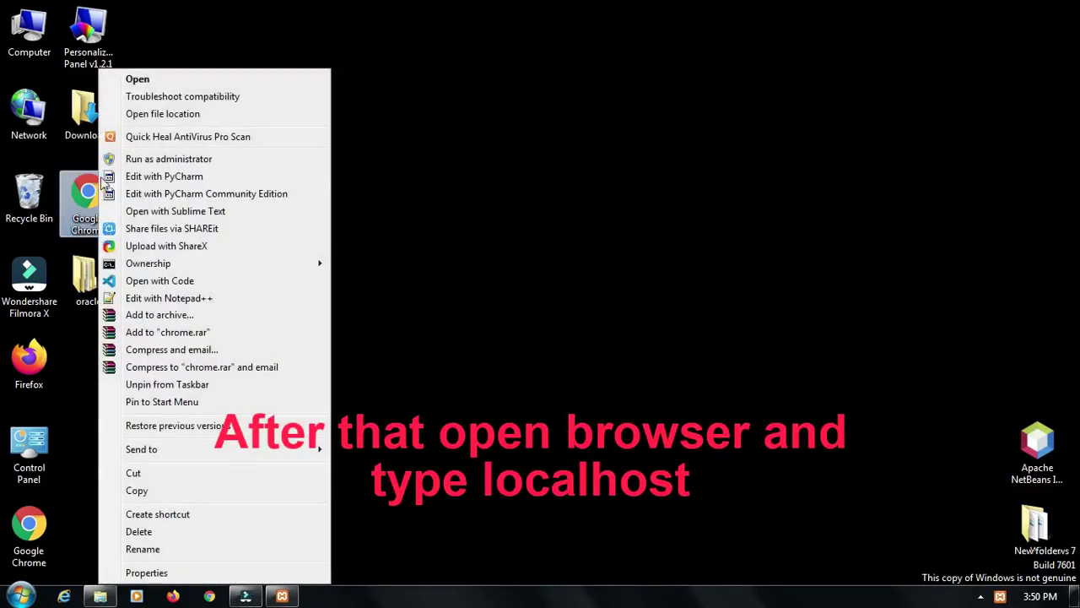
{"action": "left_click", "coordinate": [166, 85]}
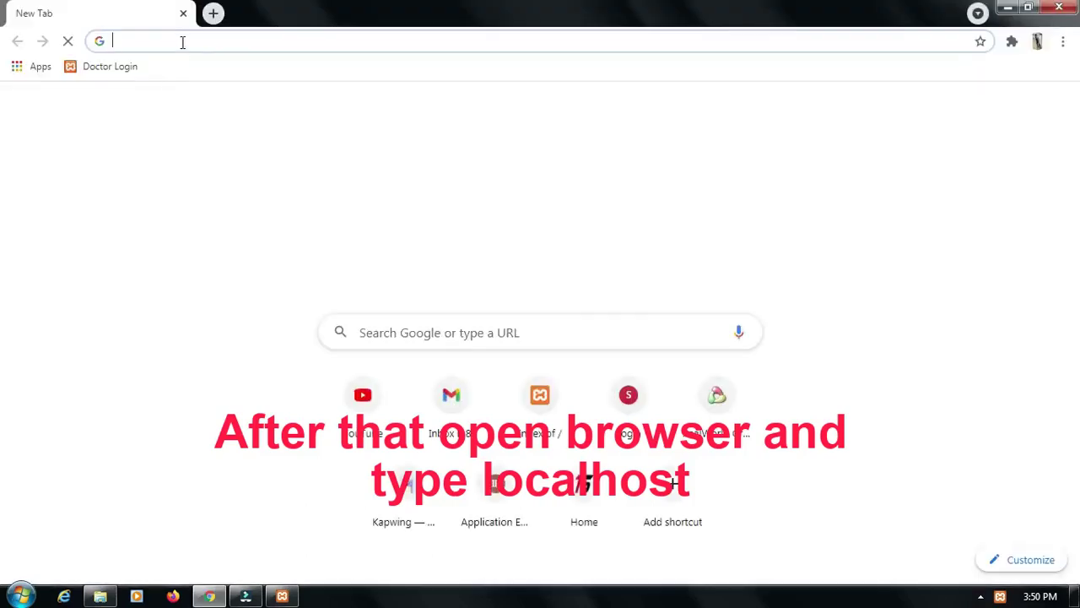
{"action": "left_click", "coordinate": [182, 42]}
{"action": "type", "text": "lo"}
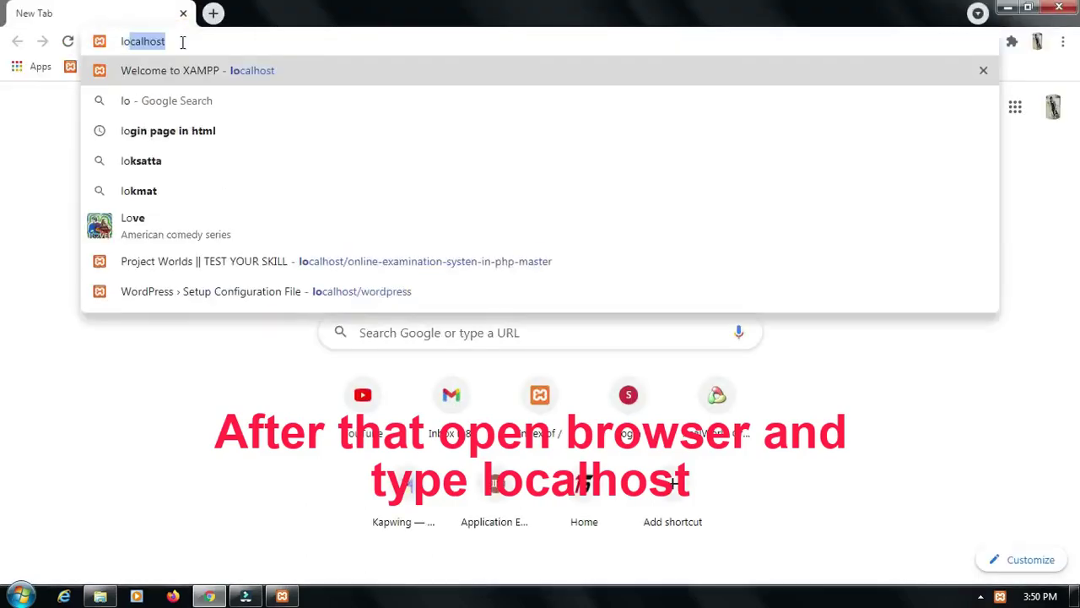
{"action": "type", "text": "calhost"}
{"action": "left_click_drag", "start_coordinate": [166, 41], "coordinate": [121, 42]}
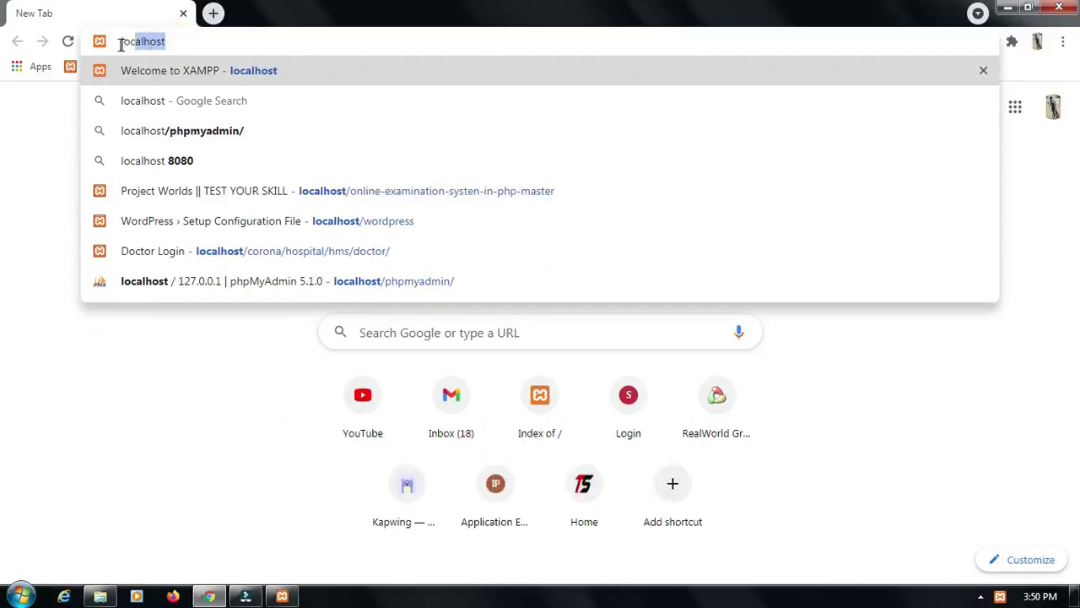
{"action": "key", "text": "Return"}
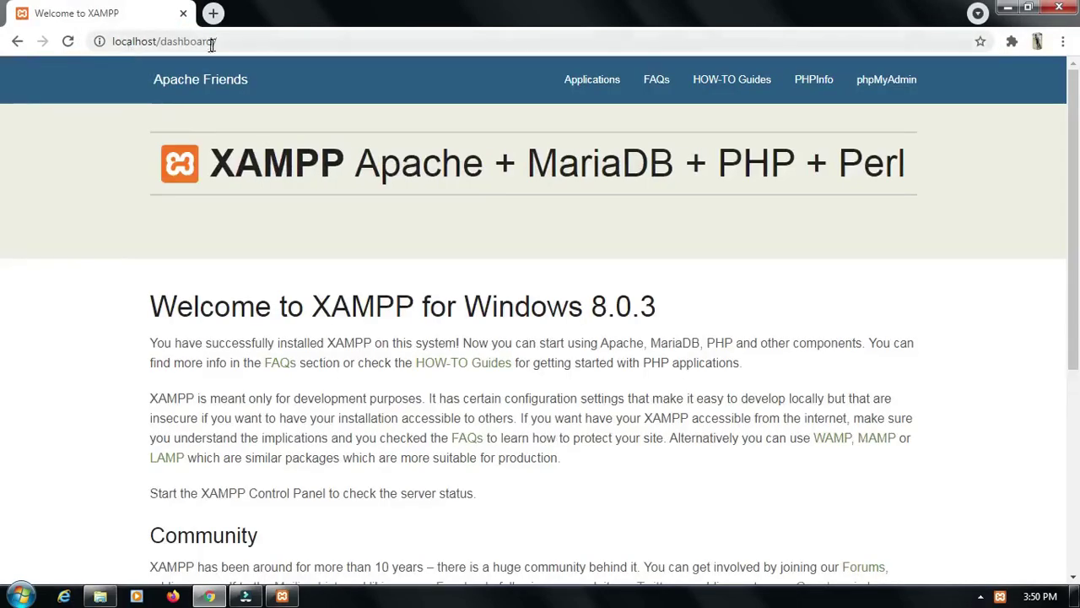
Change the address to localhost/wordpress to open the WordPress setup page
{"action": "left_click", "coordinate": [226, 42]}
{"action": "left_click", "coordinate": [226, 44]}
{"action": "key", "text": "BackSpace"}
{"action": "key", "text": "BackSpace"}
{"action": "key", "text": "BackSpace"}
{"action": "key", "text": "BackSpace"}
{"action": "key", "text": "BackSpace"}
{"action": "key", "text": "BackSpace"}
{"action": "key", "text": "BackSpace"}
{"action": "key", "text": "BackSpace"}
{"action": "key", "text": "BackSpace"}
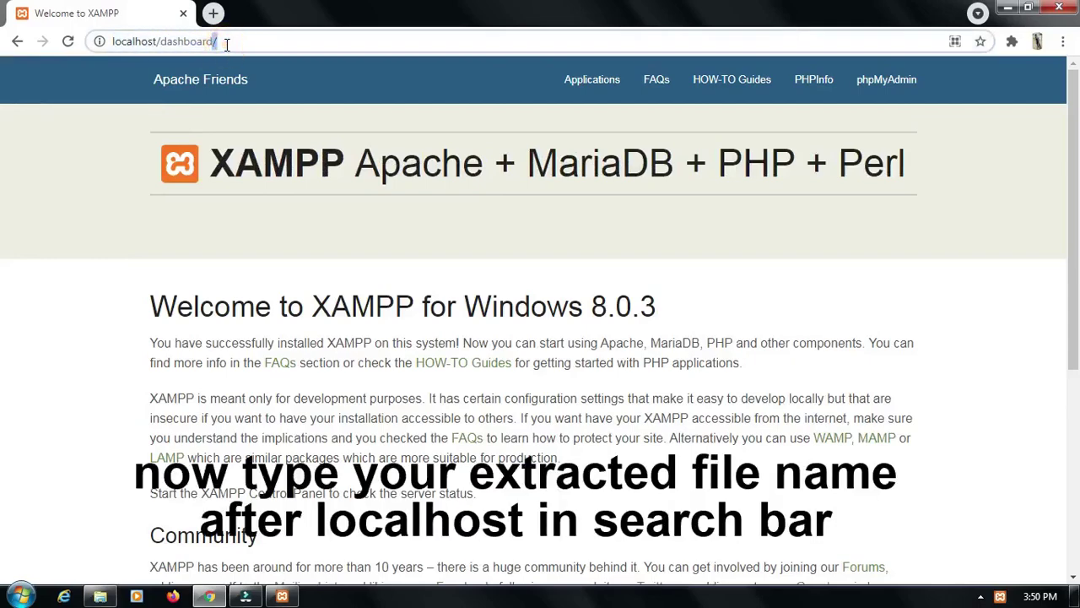
{"action": "key", "text": "BackSpace"}
{"action": "key", "text": "BackSpace"}
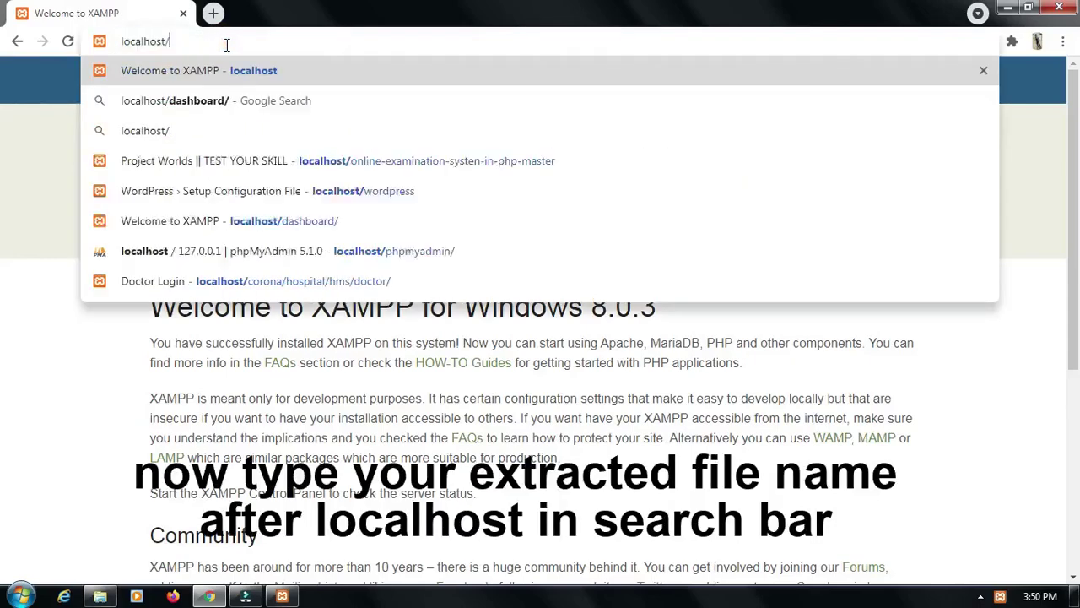
{"action": "type", "text": "/wor"}
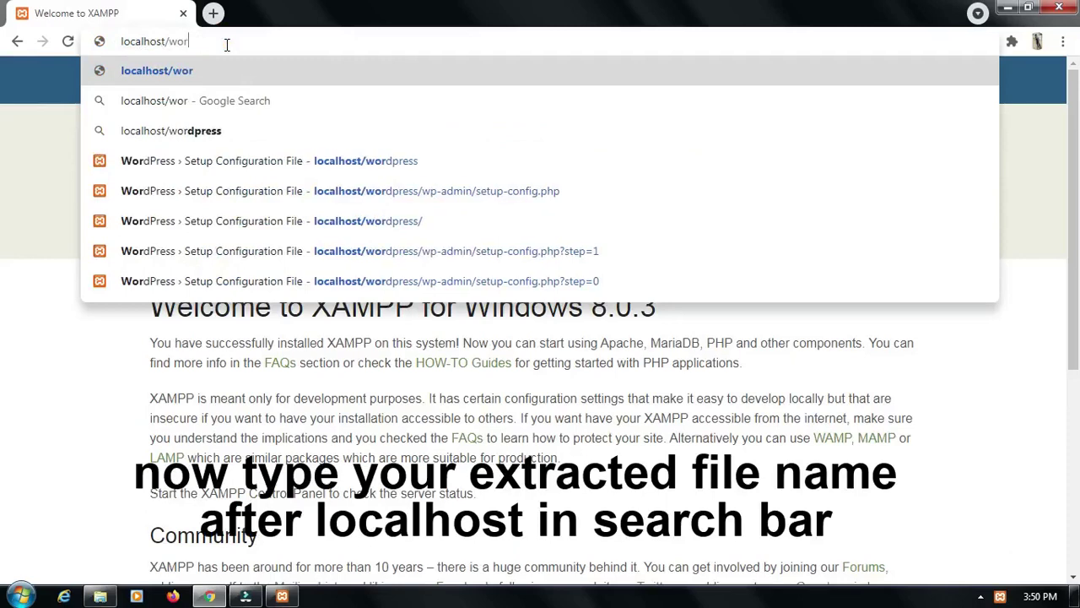
{"action": "type", "text": "dpress"}
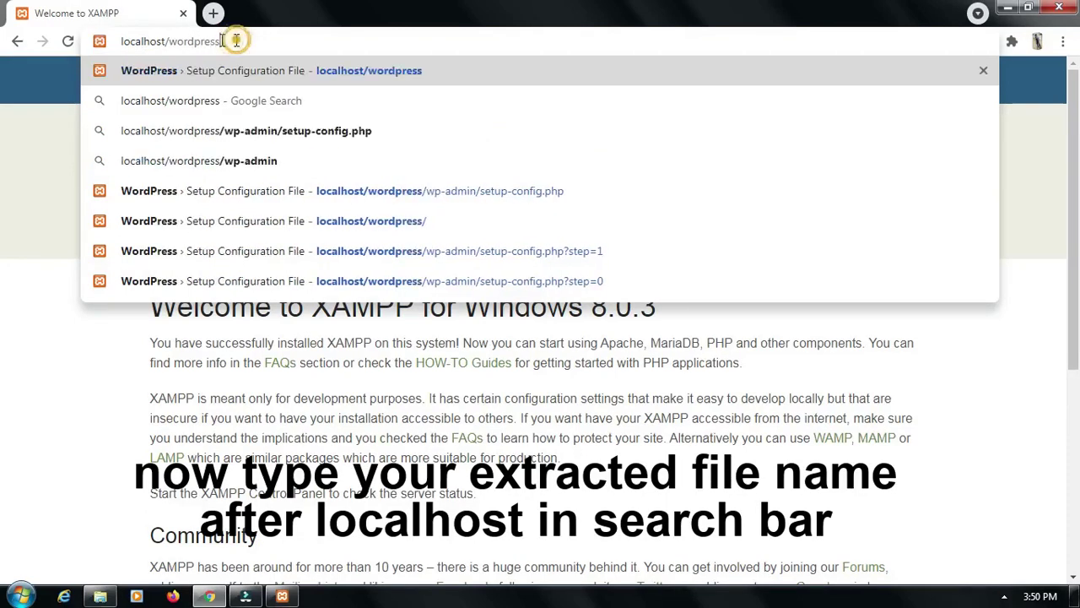
{"action": "left_click_drag", "start_coordinate": [221, 41], "coordinate": [116, 41]}
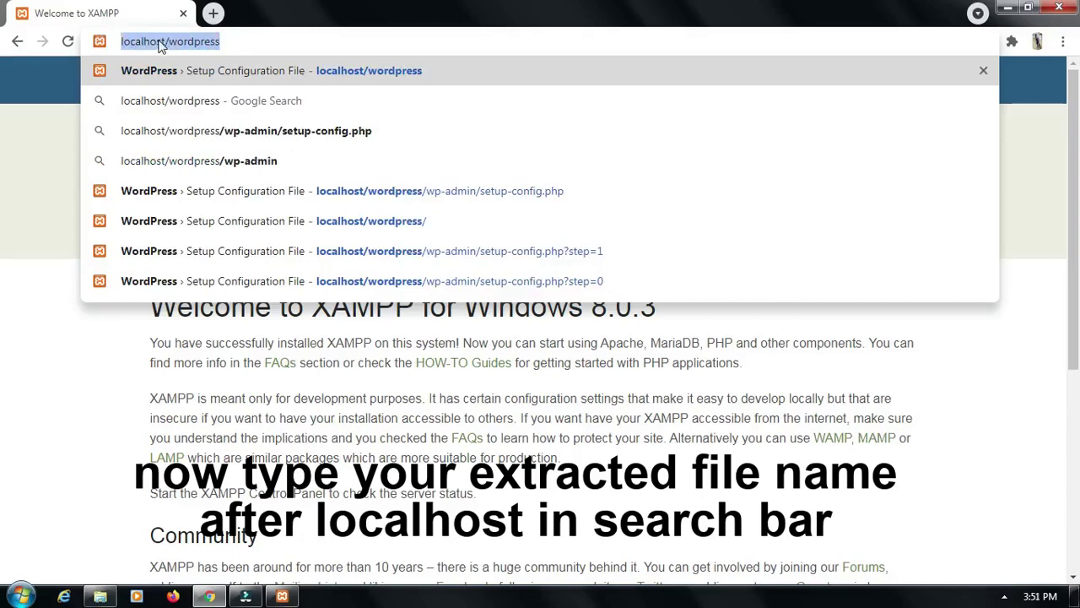
{"action": "key", "text": "Return"}
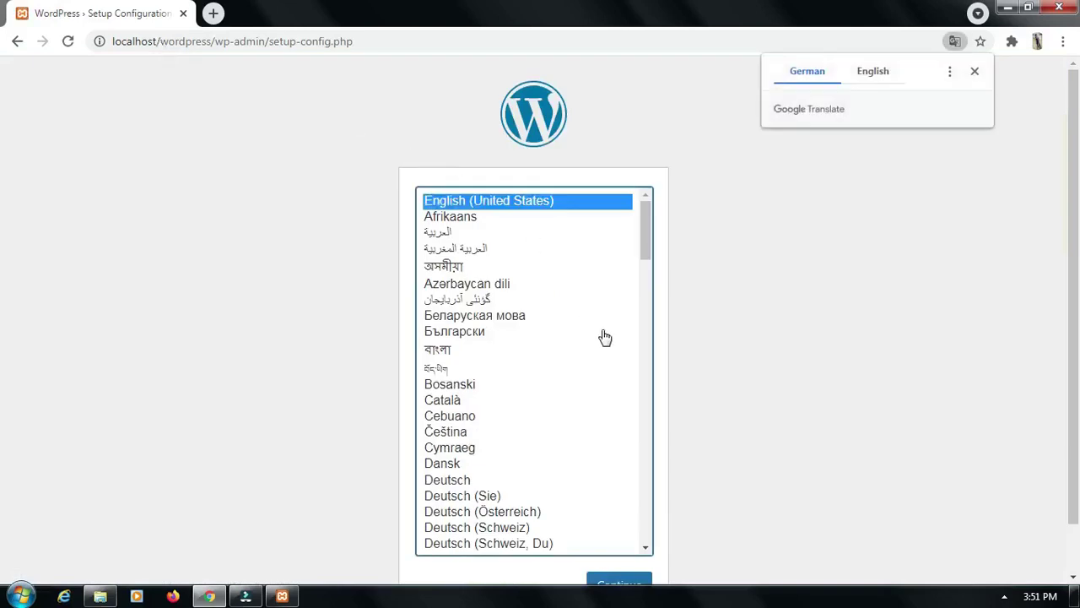
Dismiss the translation offer and continue setup in English (United States)
{"action": "left_click", "coordinate": [2, 425]}
{"action": "scroll", "coordinate": [876, 495], "scroll_direction": "down", "scroll_amount": 1}
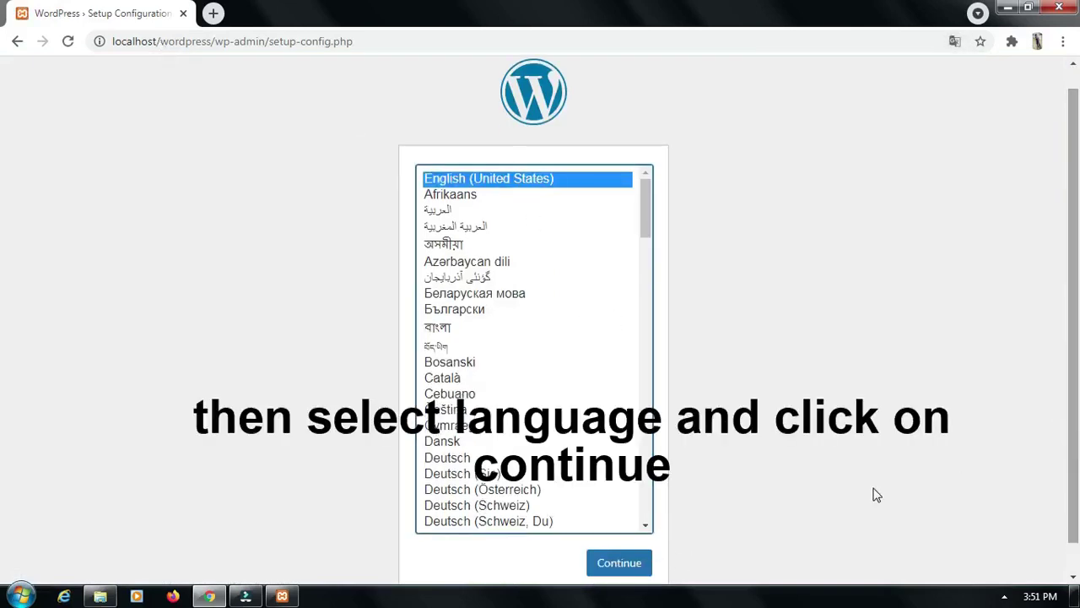
{"action": "left_click", "coordinate": [625, 563]}
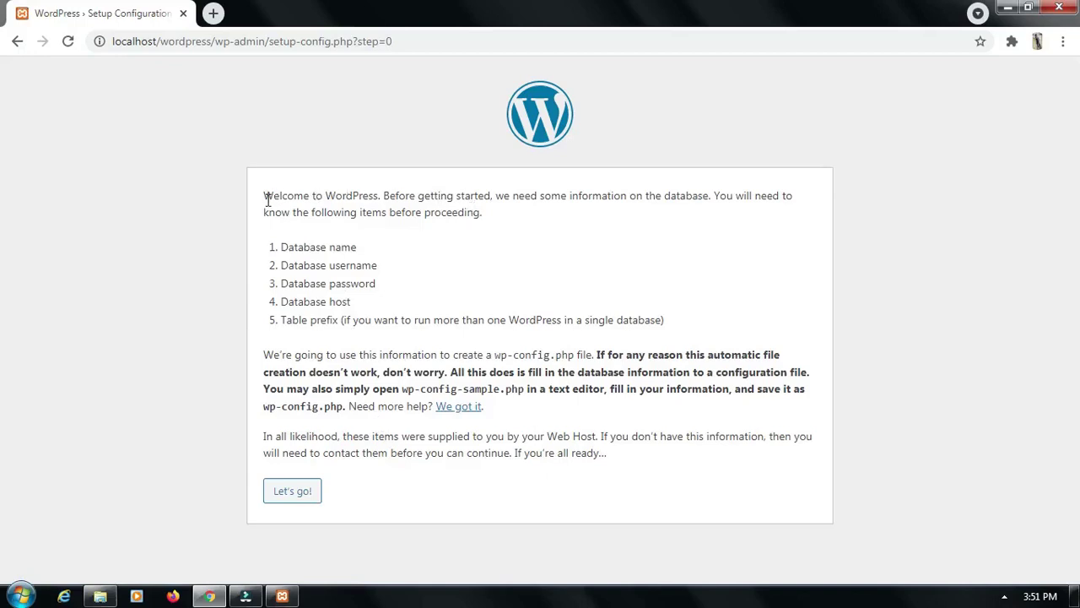
Highlight the welcome paragraph and then the 'Database name' requirement
{"action": "left_click_drag", "start_coordinate": [265, 197], "coordinate": [482, 217]}
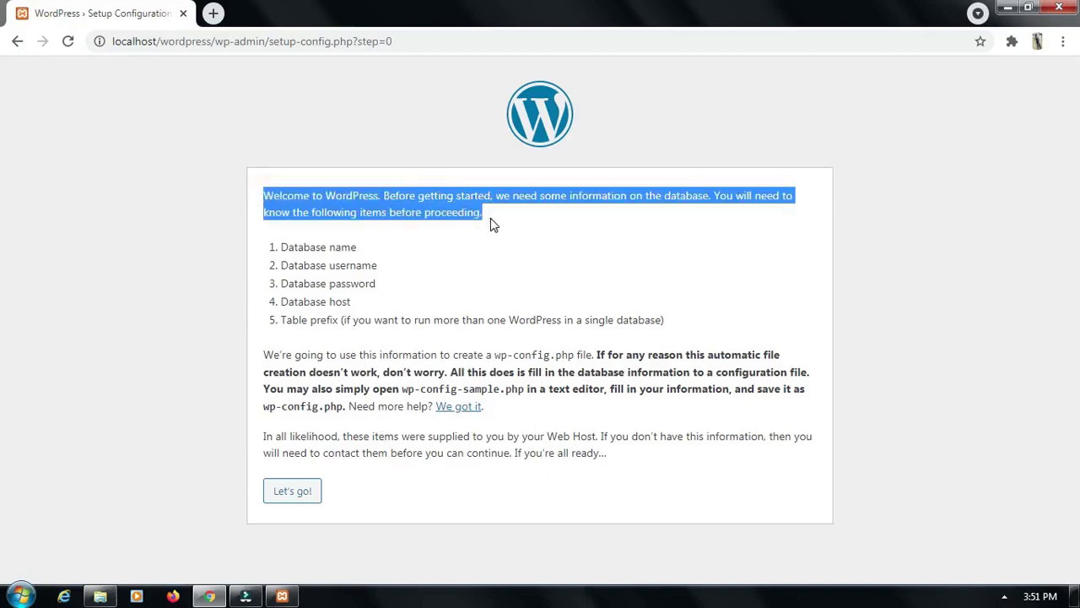
{"action": "left_click", "coordinate": [490, 219]}
{"action": "left_click_drag", "start_coordinate": [361, 249], "coordinate": [268, 251]}
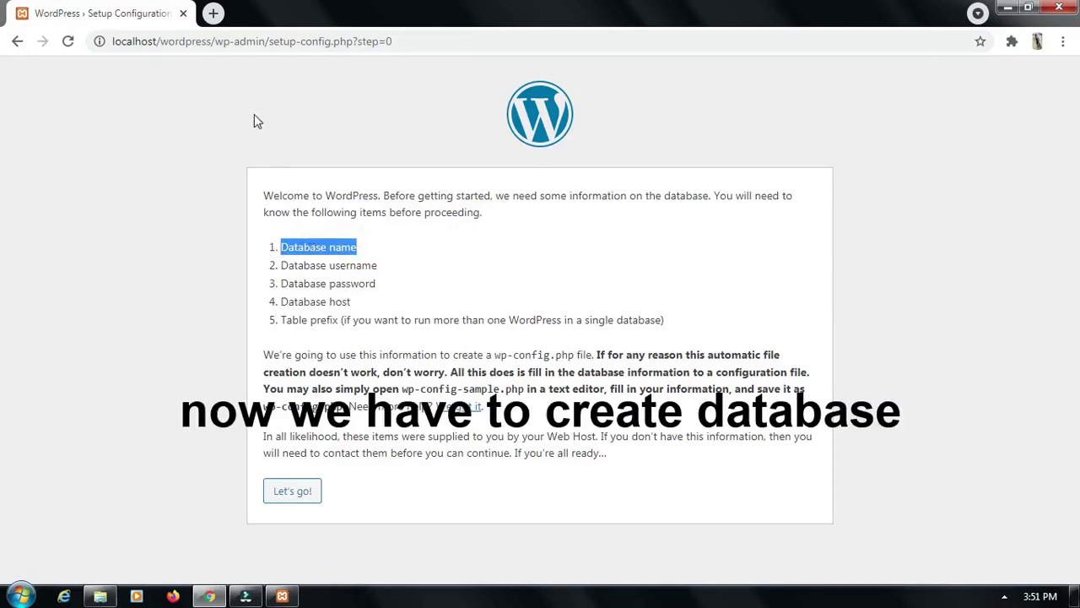
Go to localhost in a new browser tab and open phpMyAdmin from the XAMPP dashboard
{"action": "left_click", "coordinate": [213, 15]}
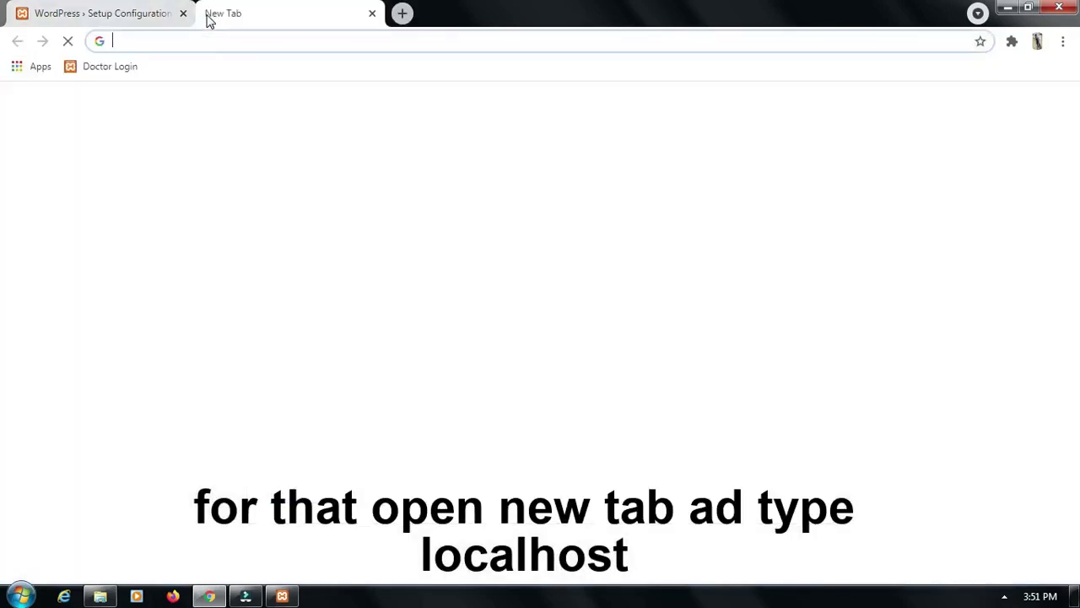
{"action": "type", "text": "localhost"}
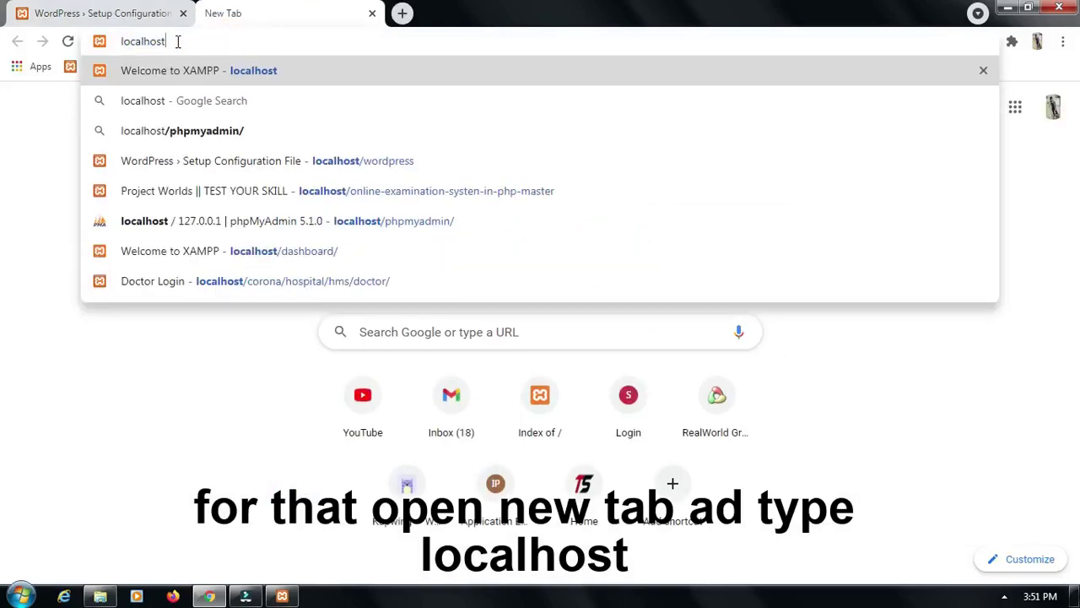
{"action": "left_click_drag", "start_coordinate": [177, 42], "coordinate": [108, 42]}
{"action": "key", "text": "Return"}
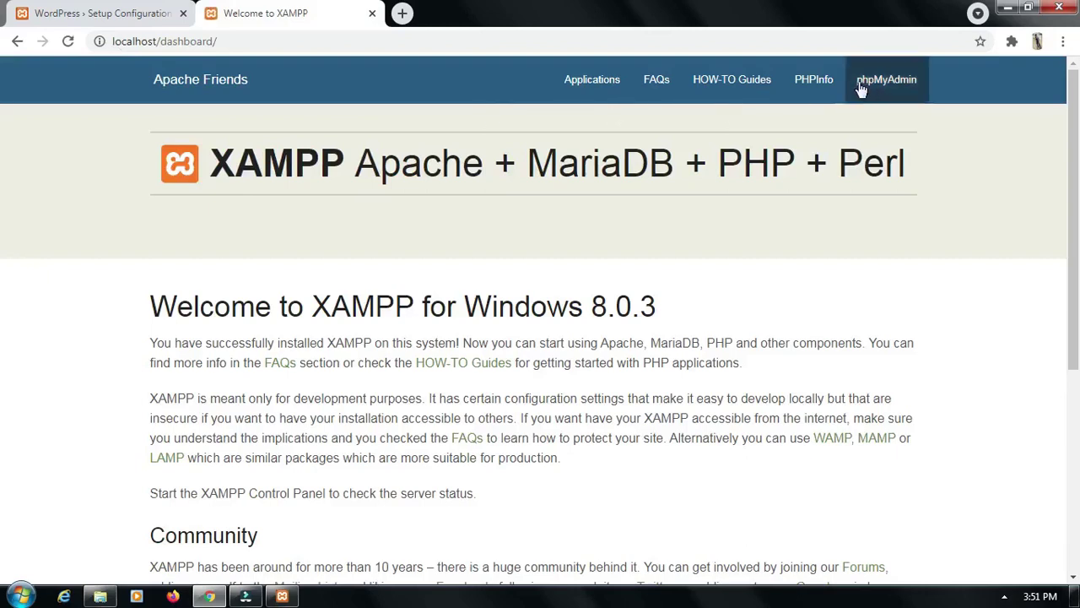
{"action": "left_click", "coordinate": [885, 78]}
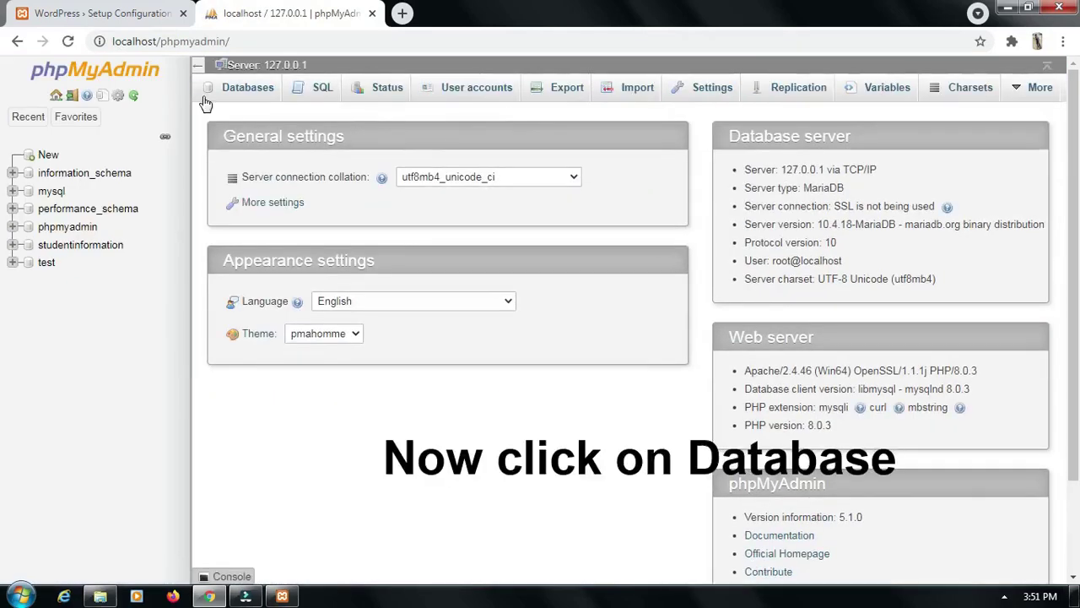
Create an empty database named 'information' and return to the WordPress setup tab
{"action": "left_click", "coordinate": [247, 92]}
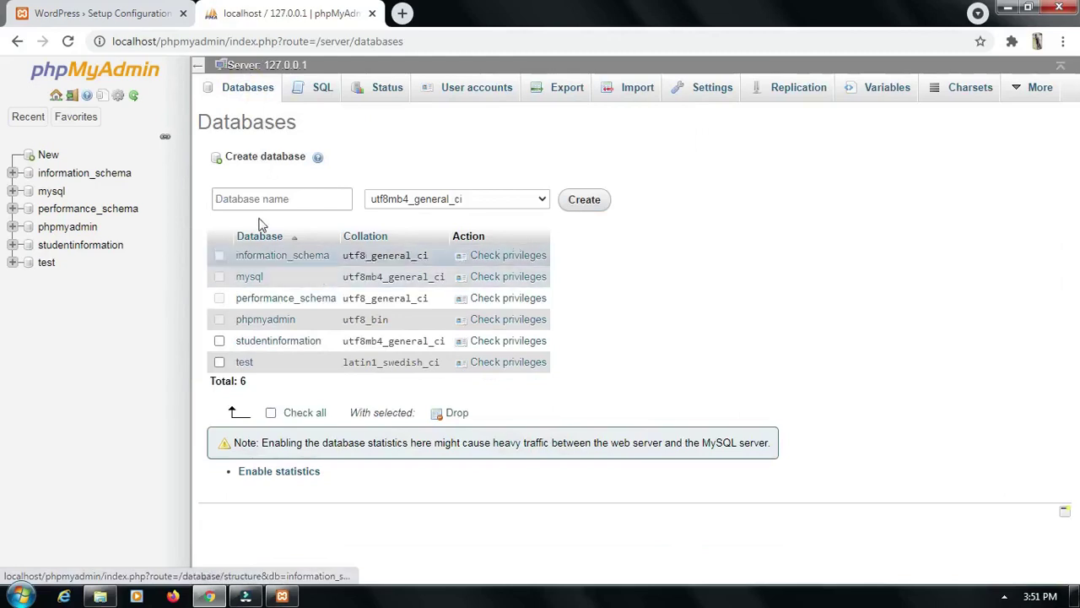
{"action": "left_click", "coordinate": [265, 201]}
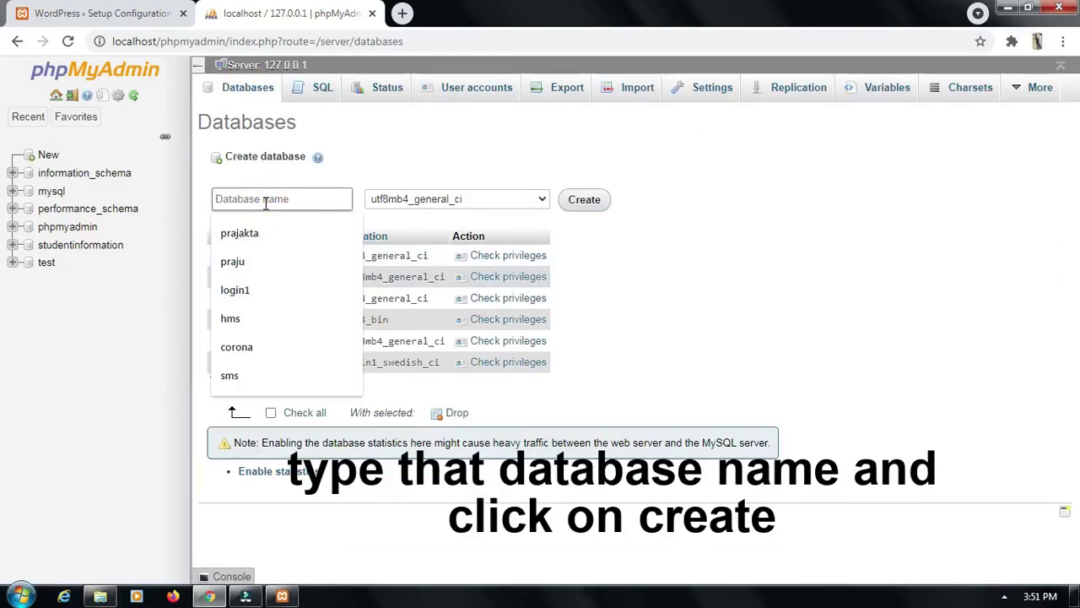
{"action": "type", "text": "information"}
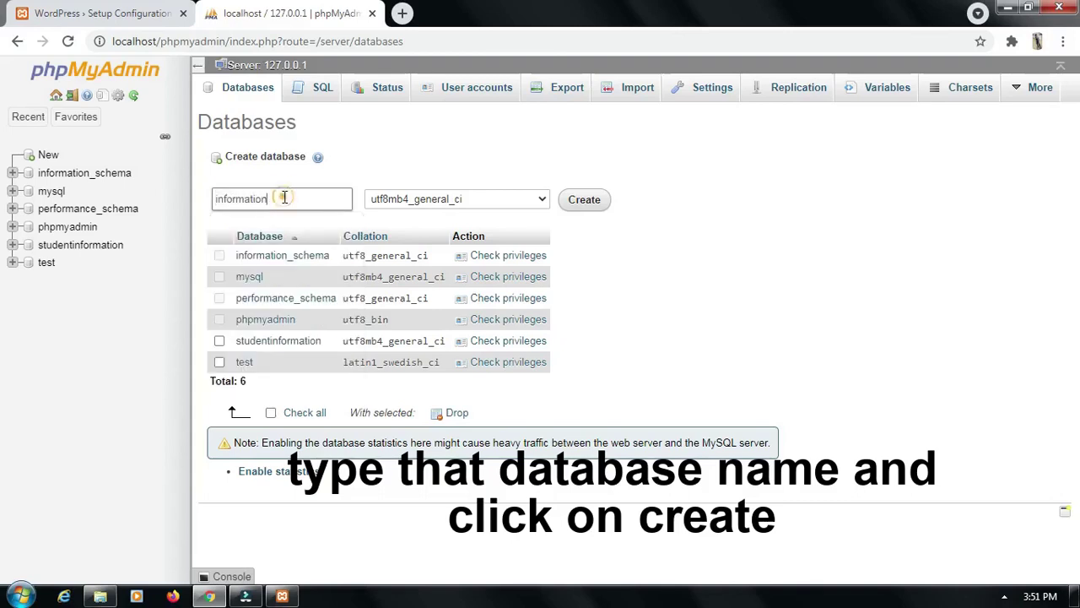
{"action": "double_click", "coordinate": [262, 198]}
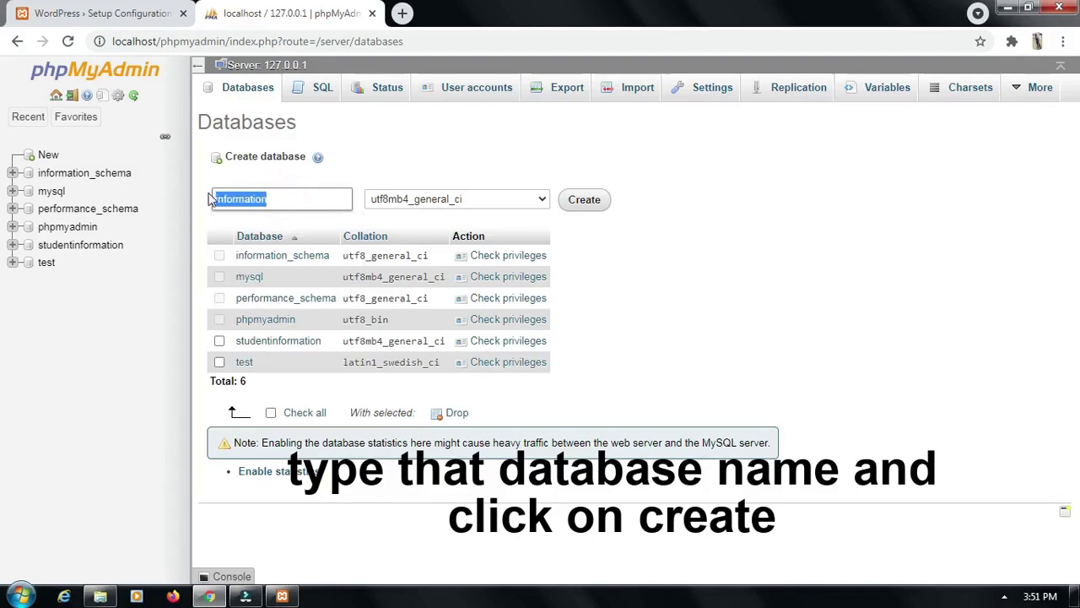
{"action": "left_click", "coordinate": [581, 202]}
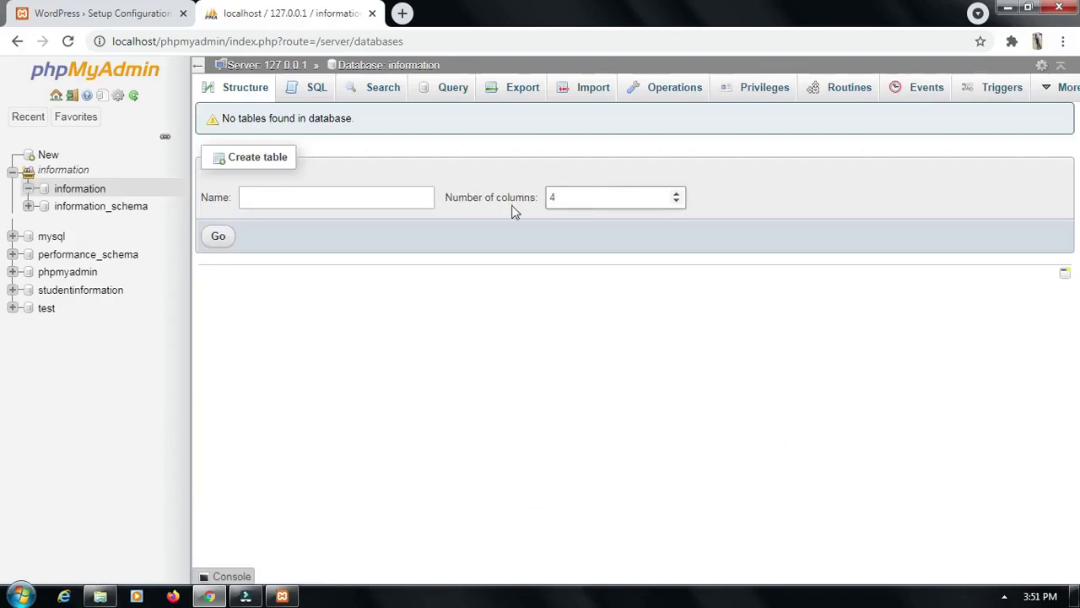
{"action": "left_click", "coordinate": [111, 17]}
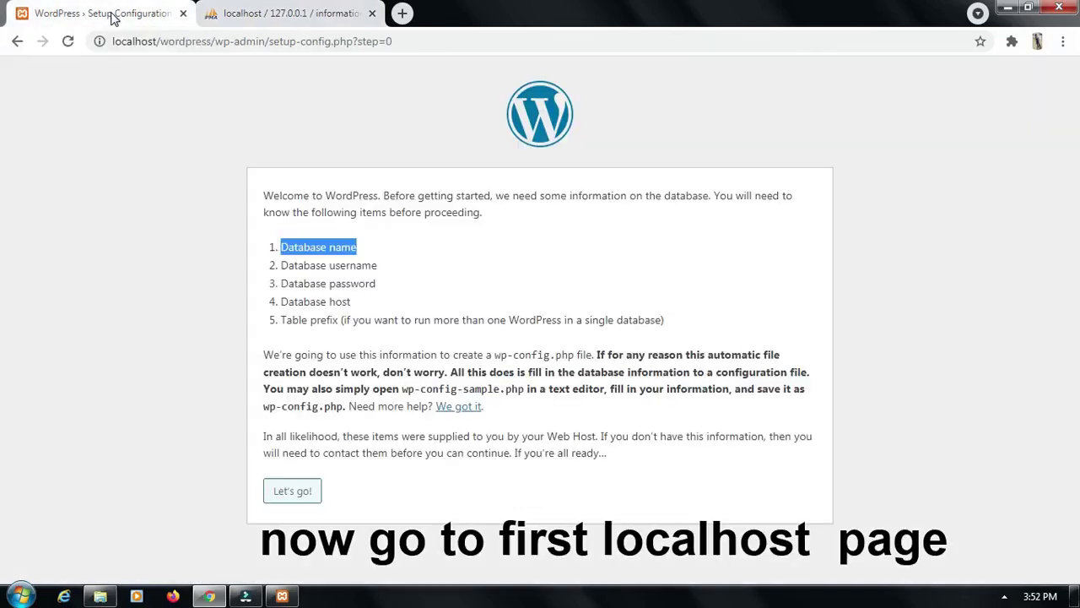
Enter database name 'information' and username 'root' in the connection form
{"action": "left_click", "coordinate": [295, 494]}
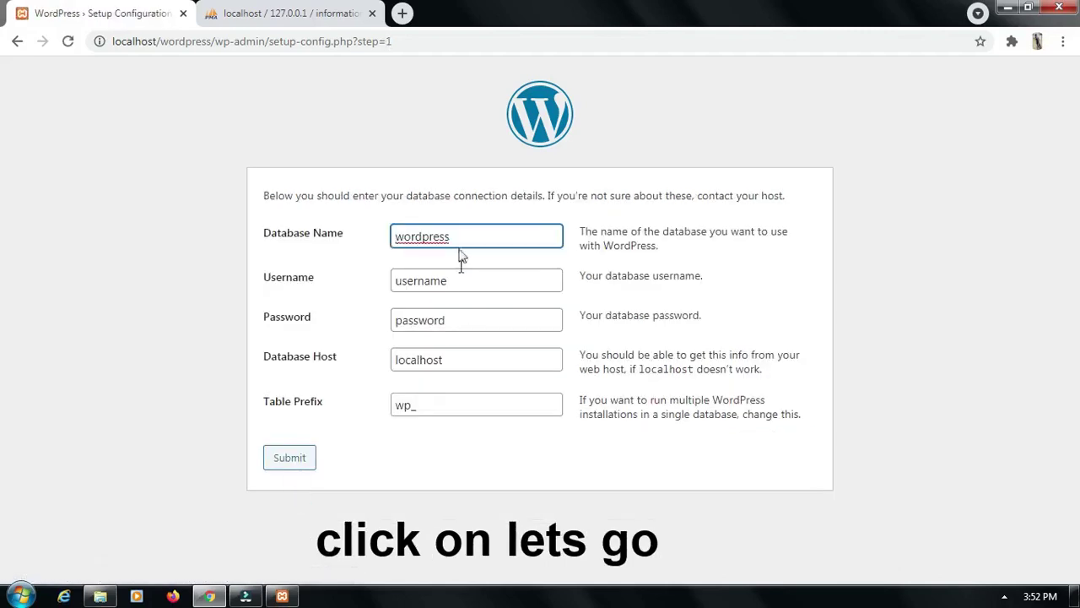
{"action": "double_click", "coordinate": [412, 237]}
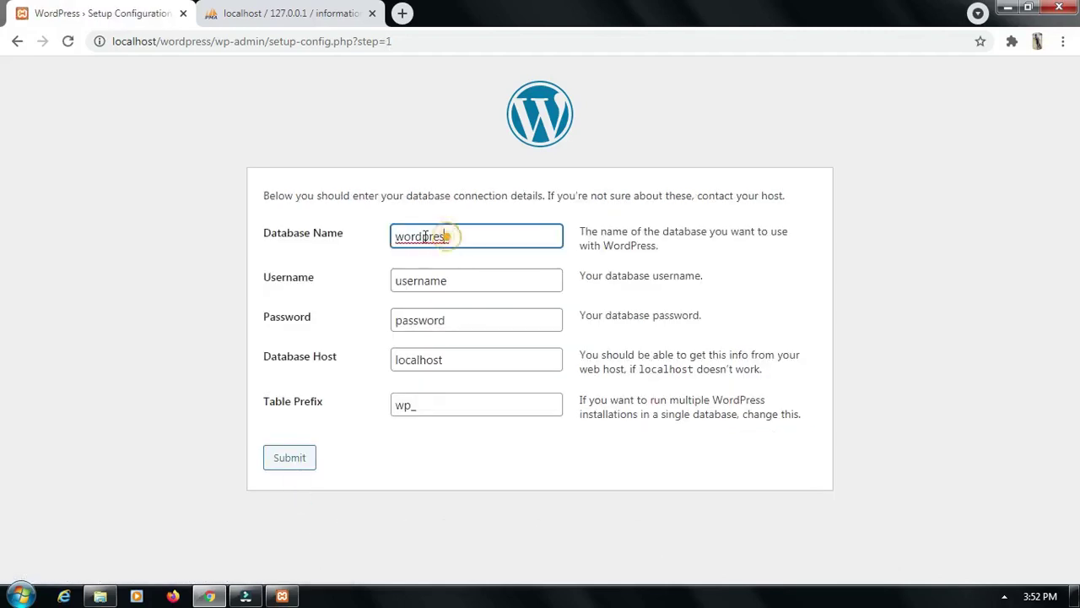
{"action": "type", "text": "s"}
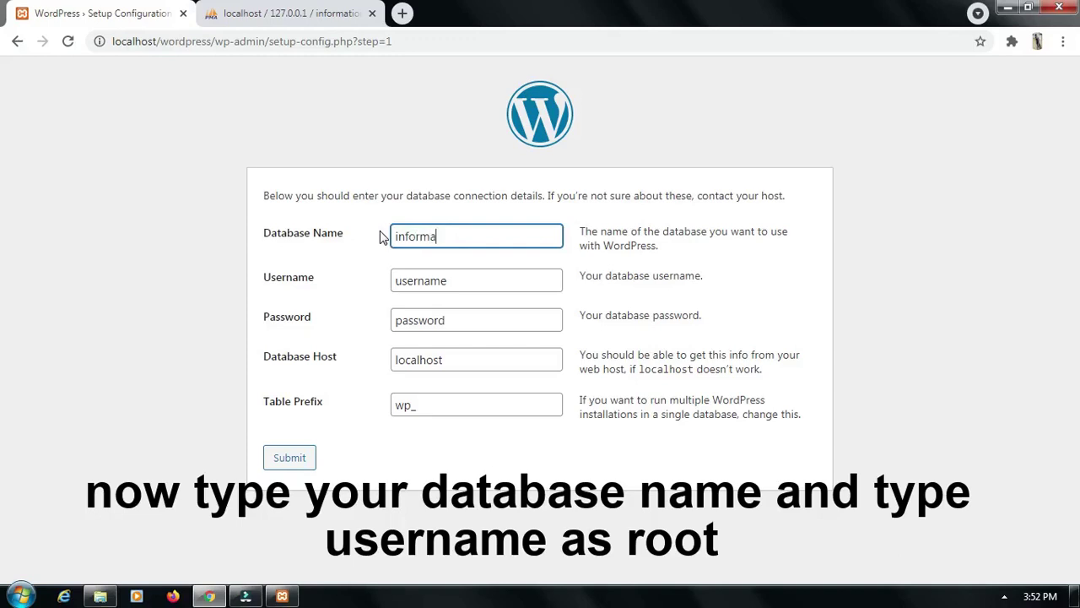
{"action": "type", "text": "nformation"}
{"action": "left_click", "coordinate": [455, 281]}
{"action": "key", "text": "BackSpace"}
{"action": "key", "text": "BackSpace"}
{"action": "key", "text": "BackSpace"}
{"action": "key", "text": "BackSpace"}
{"action": "key", "text": "BackSpace"}
{"action": "key", "text": "BackSpace"}
{"action": "key", "text": "BackSpace"}
{"action": "key", "text": "BackSpace"}
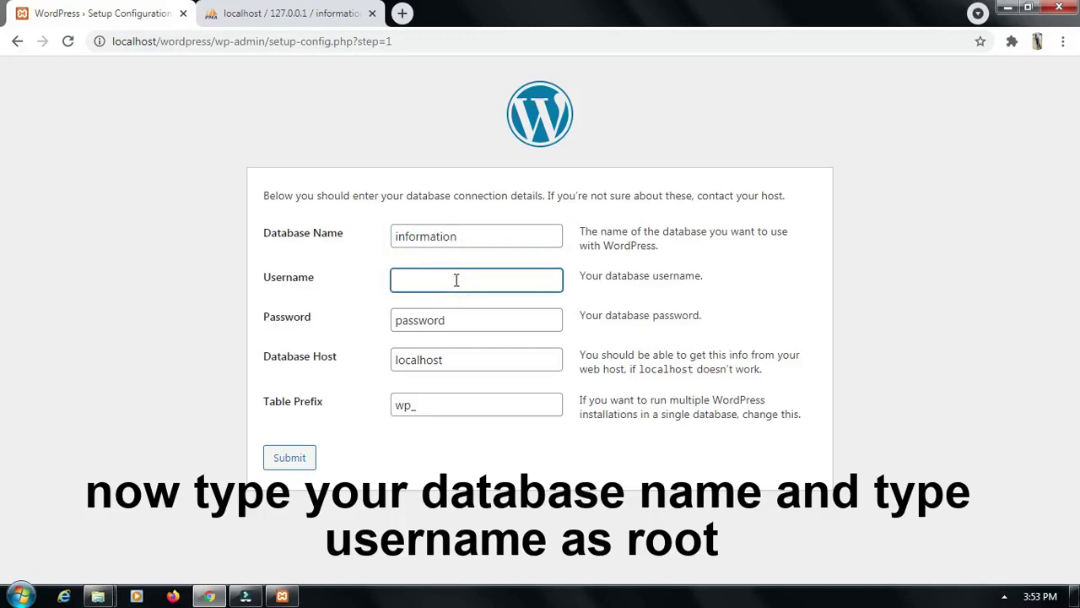
{"action": "type", "text": "root"}
{"action": "left_click_drag", "start_coordinate": [431, 280], "coordinate": [396, 281]}
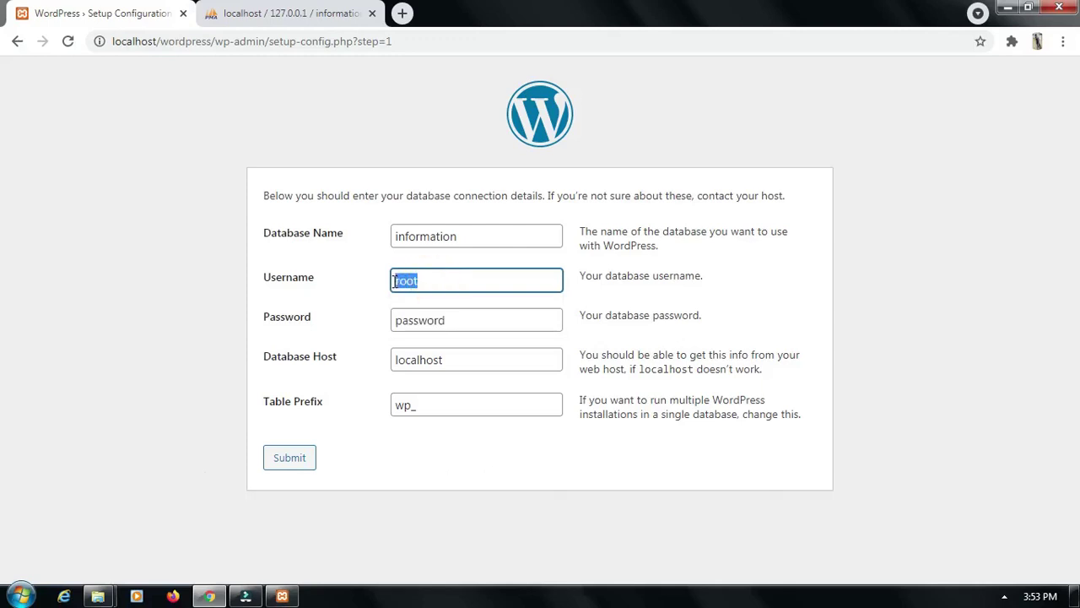
Leave the password empty, keep host localhost and prefix wp_, and submit
{"action": "left_click", "coordinate": [462, 321]}
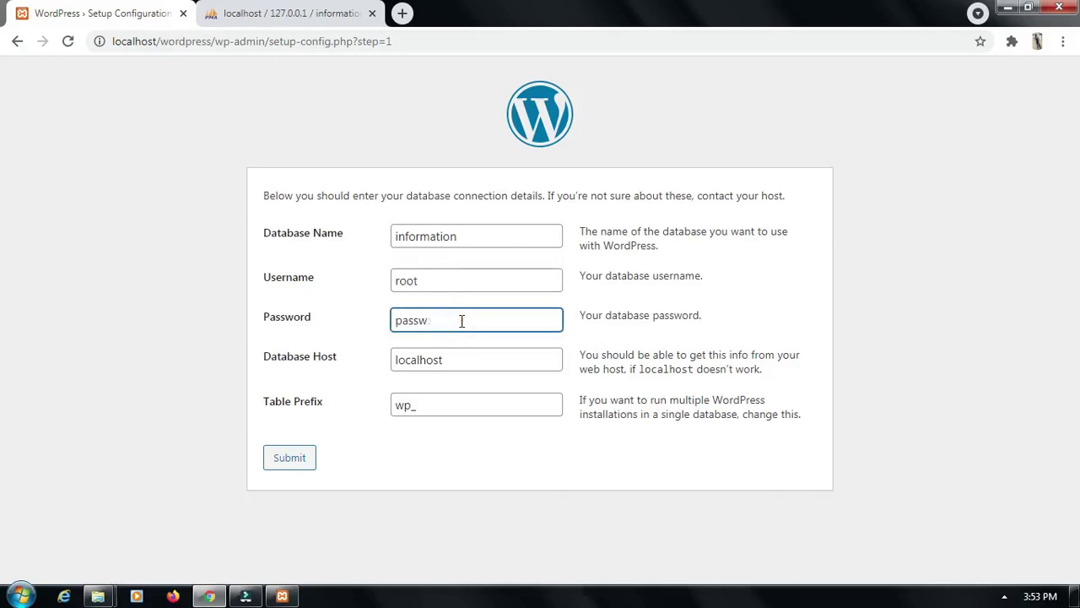
{"action": "key", "text": "BackSpace"}
{"action": "key", "text": "BackSpace"}
{"action": "key", "text": "BackSpace"}
{"action": "key", "text": "BackSpace"}
{"action": "key", "text": "BackSpace"}
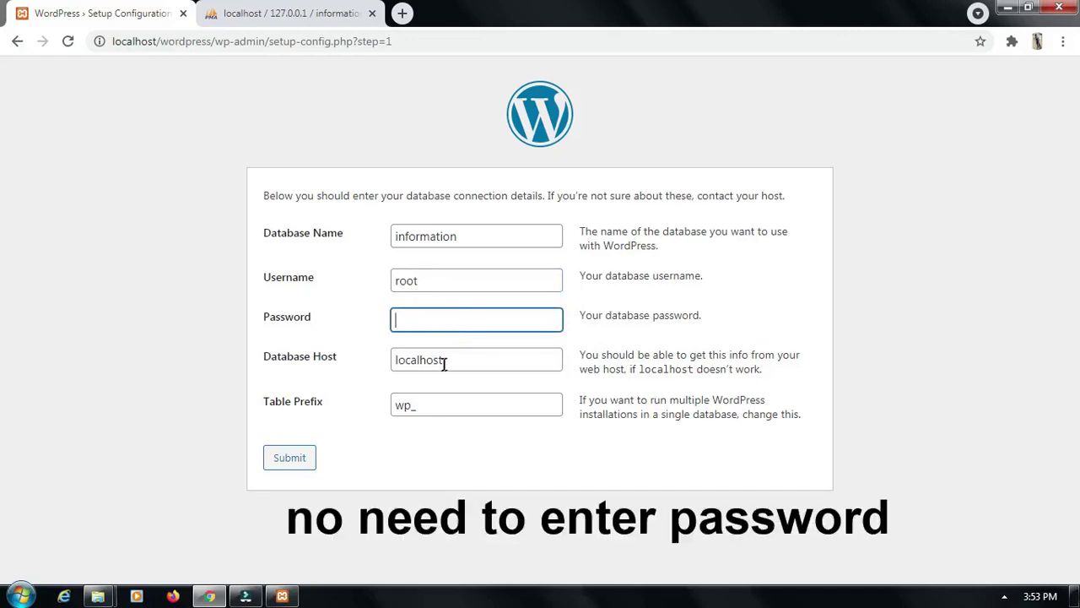
{"action": "left_click_drag", "start_coordinate": [451, 359], "coordinate": [397, 358]}
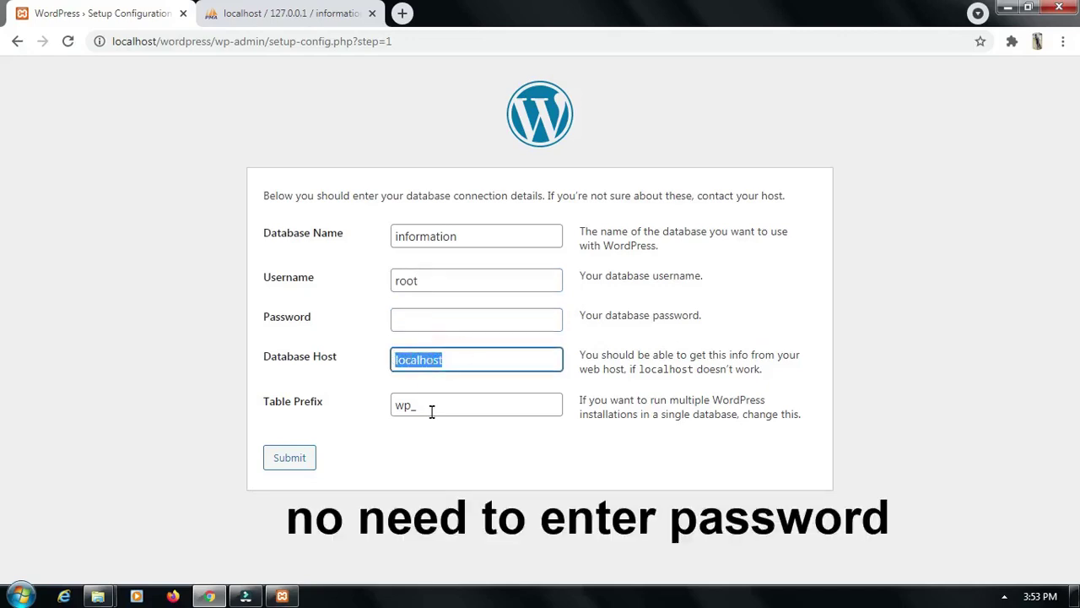
{"action": "left_click_drag", "start_coordinate": [420, 407], "coordinate": [392, 405]}
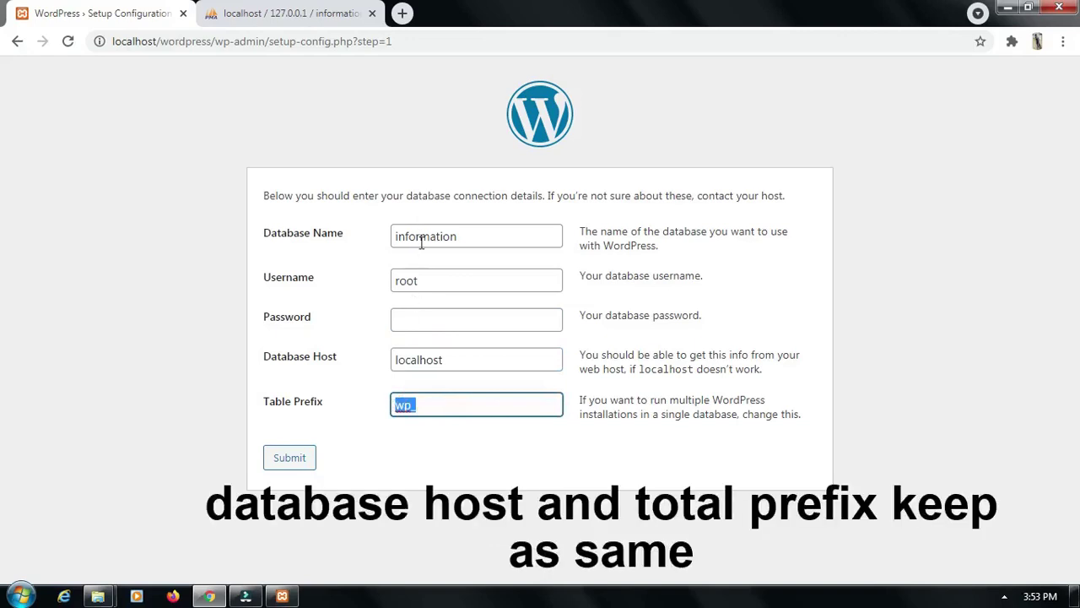
{"action": "left_click", "coordinate": [289, 460]}
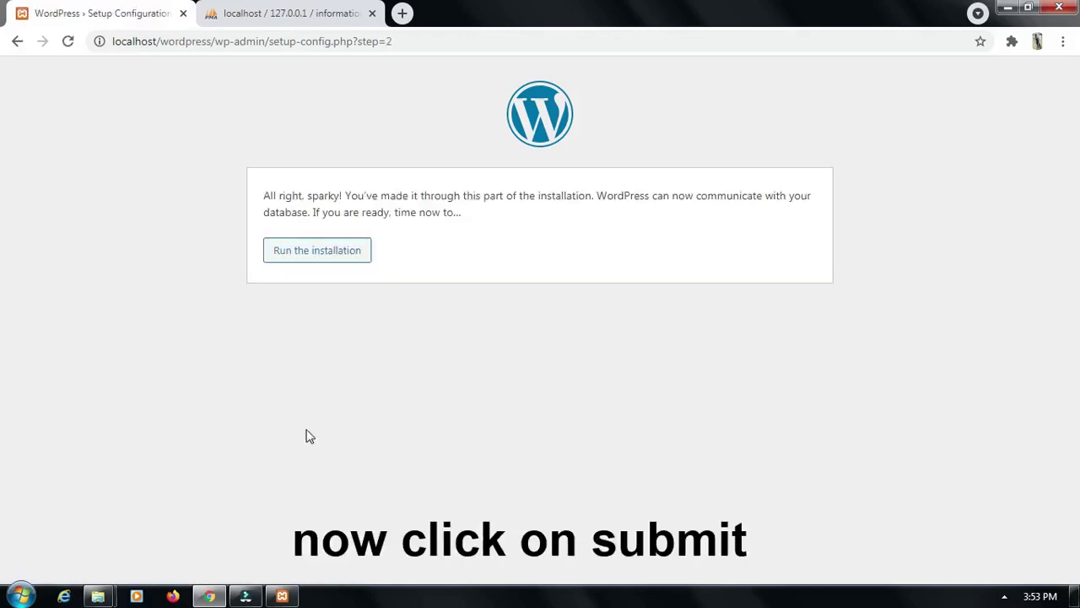
Run the installation and enter 'information' as the Site Title
{"action": "left_click", "coordinate": [311, 258]}
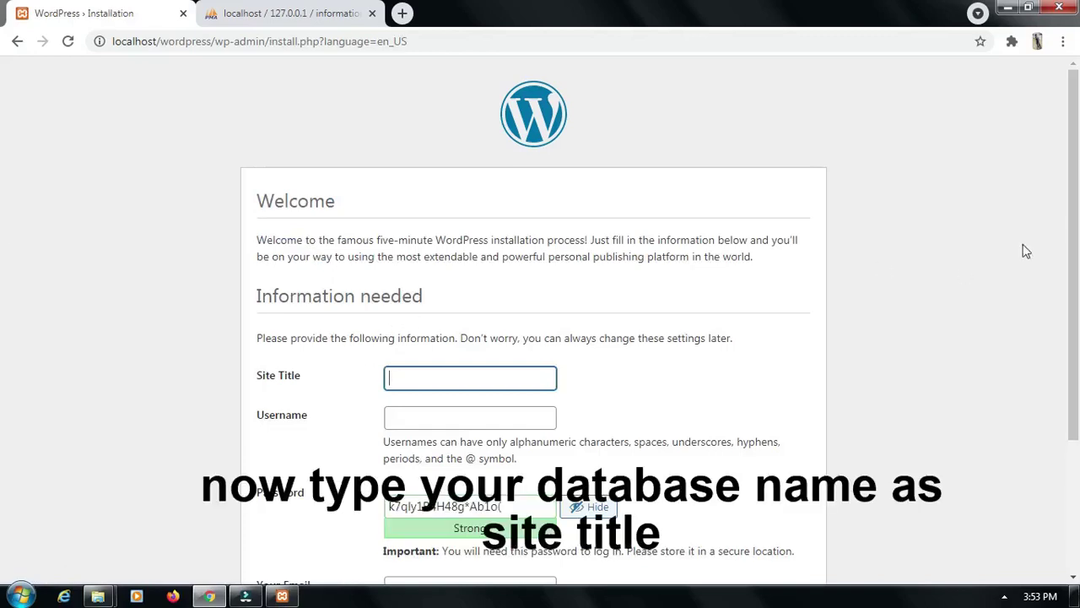
{"action": "left_click_drag", "start_coordinate": [1074, 228], "coordinate": [1075, 245]}
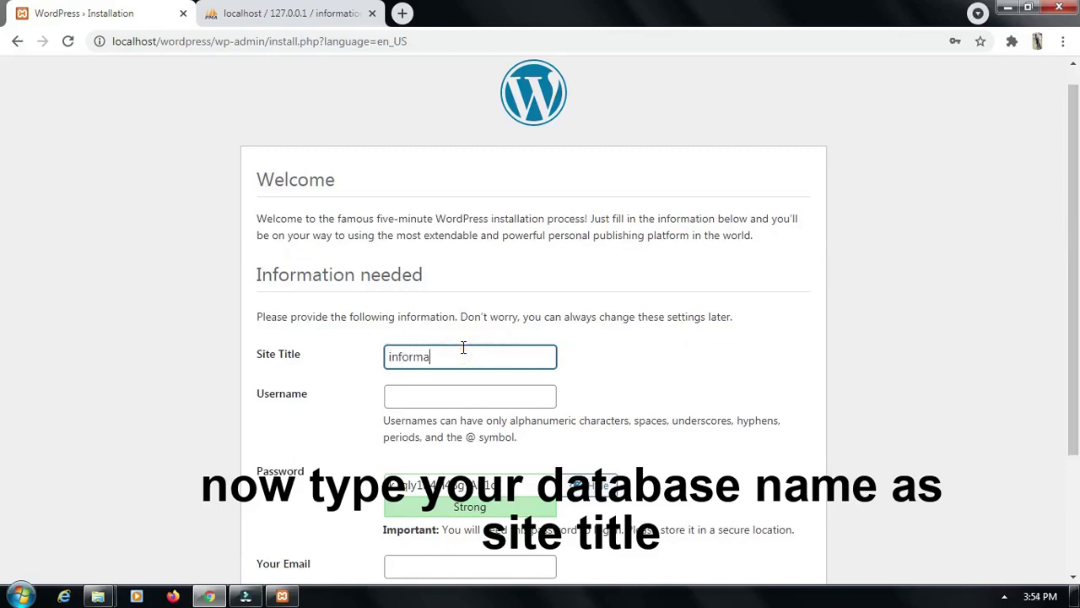
{"action": "type", "text": "n"}
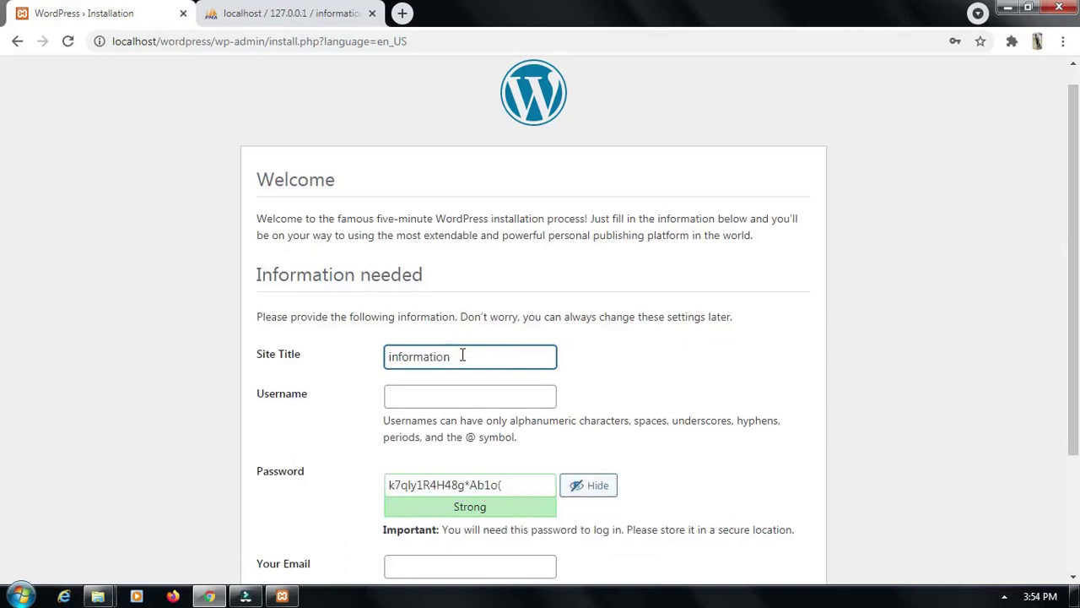
{"action": "left_click_drag", "start_coordinate": [462, 356], "coordinate": [369, 355]}
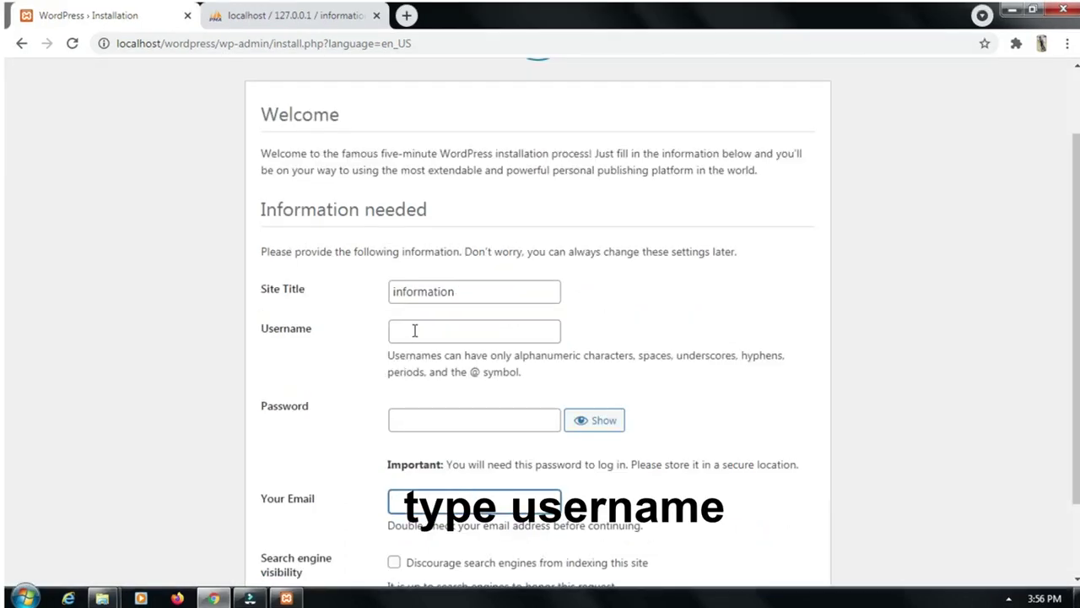
Enter the admin username and set the admin account password
{"action": "left_click", "coordinate": [414, 330]}
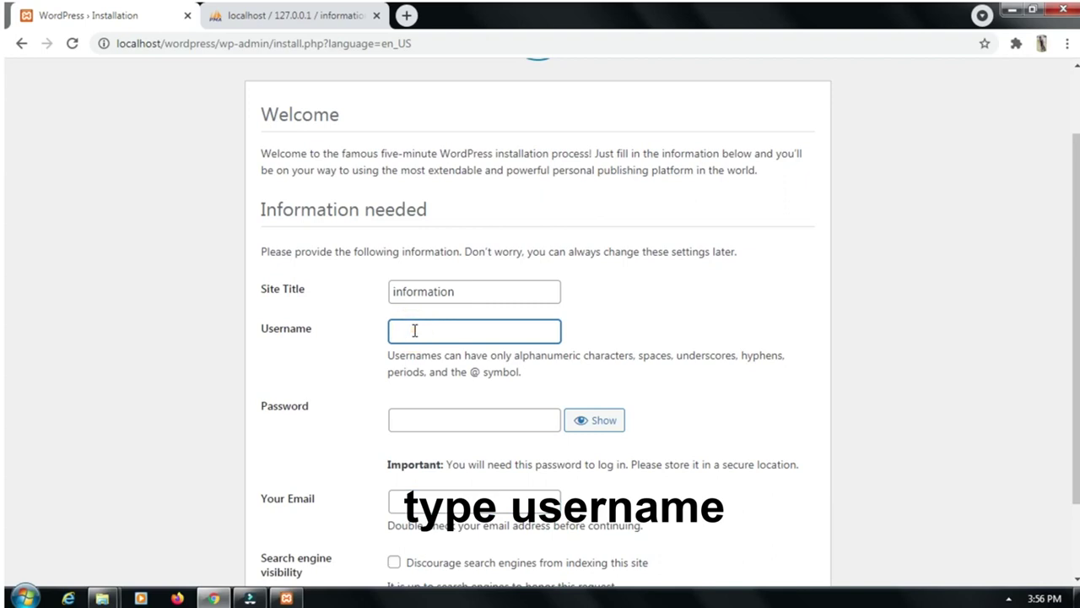
{"action": "type", "text": "paya"}
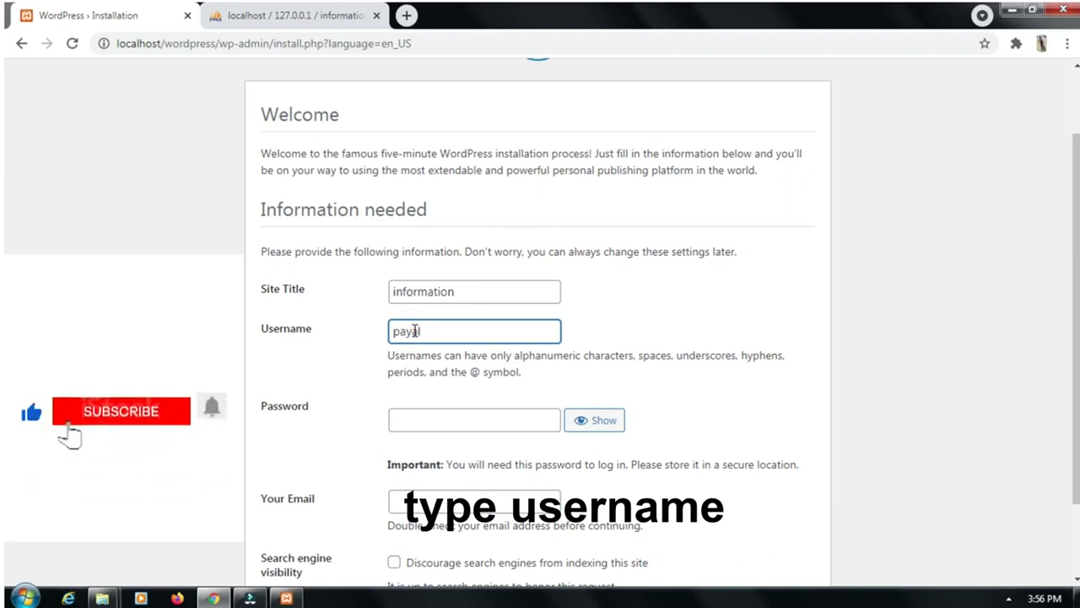
{"action": "type", "text": "l"}
{"action": "double_click", "coordinate": [419, 331]}
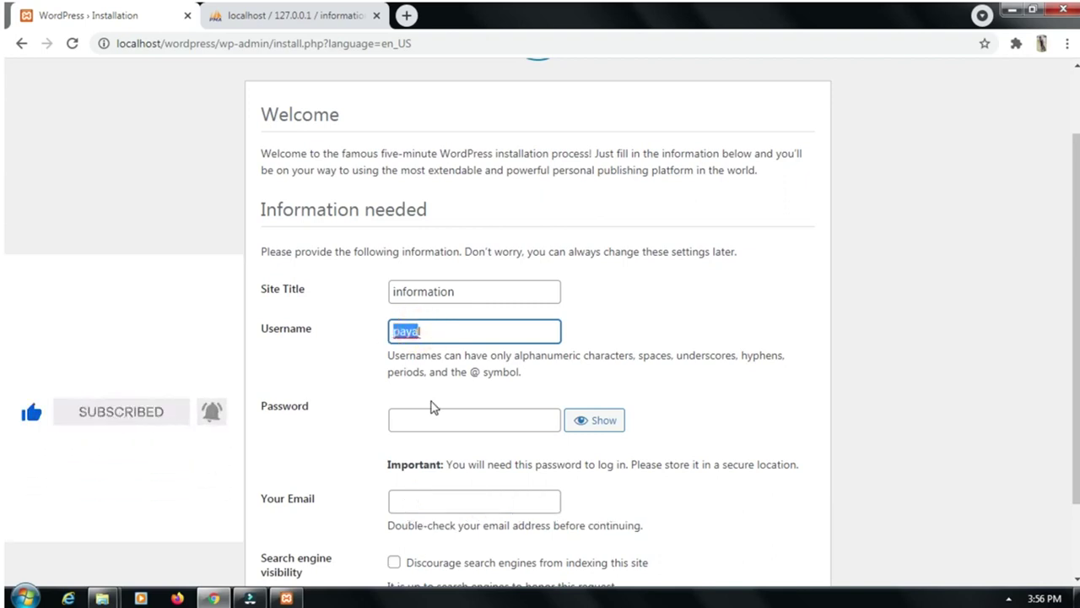
{"action": "left_click", "coordinate": [436, 418]}
{"action": "left_click", "coordinate": [417, 422]}
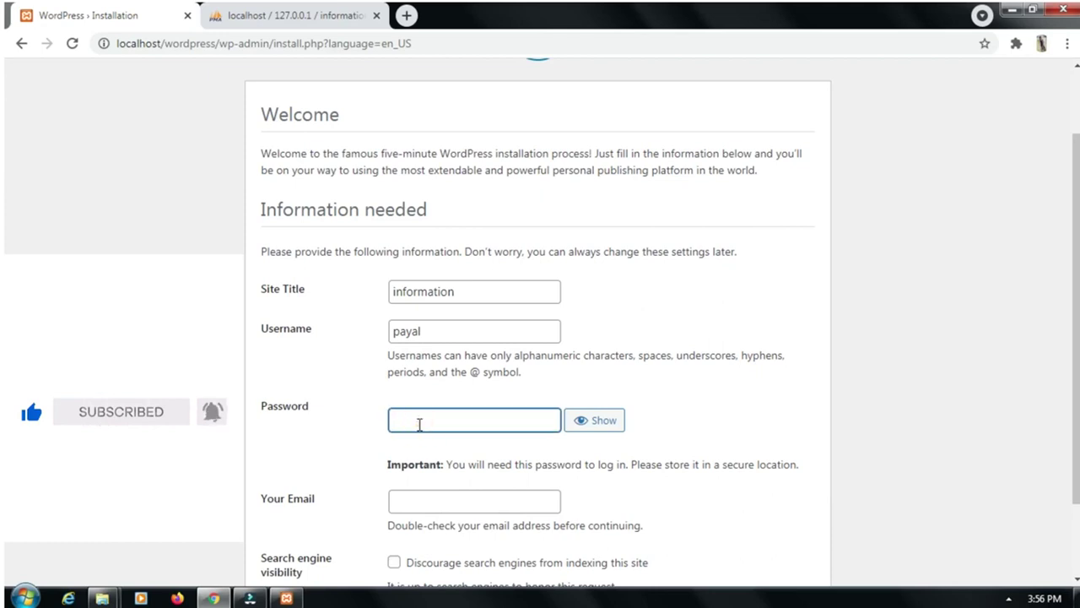
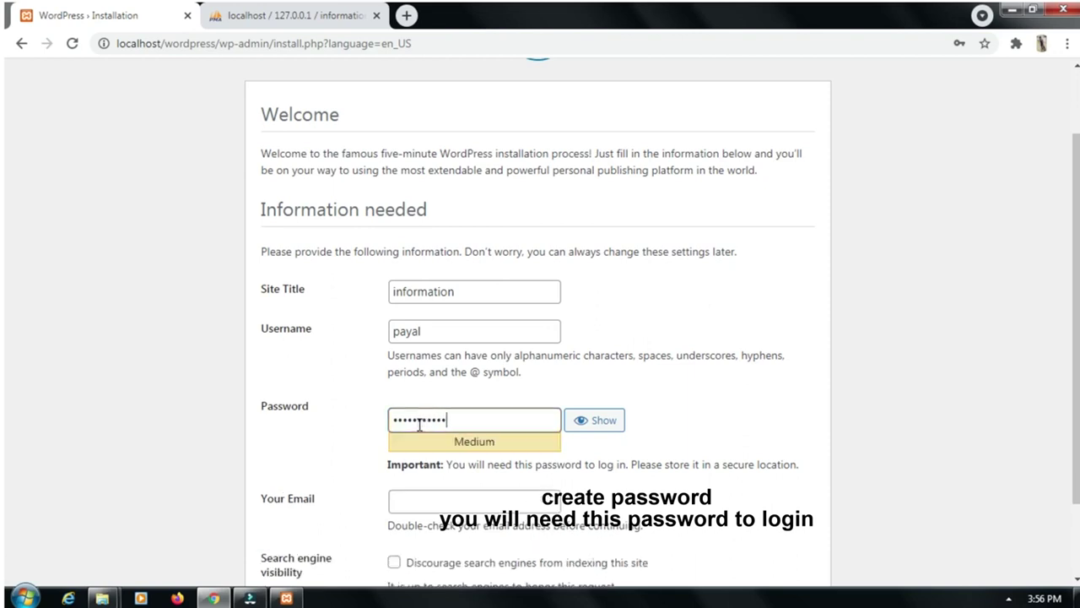
{"action": "left_click_drag", "start_coordinate": [467, 420], "coordinate": [379, 424]}
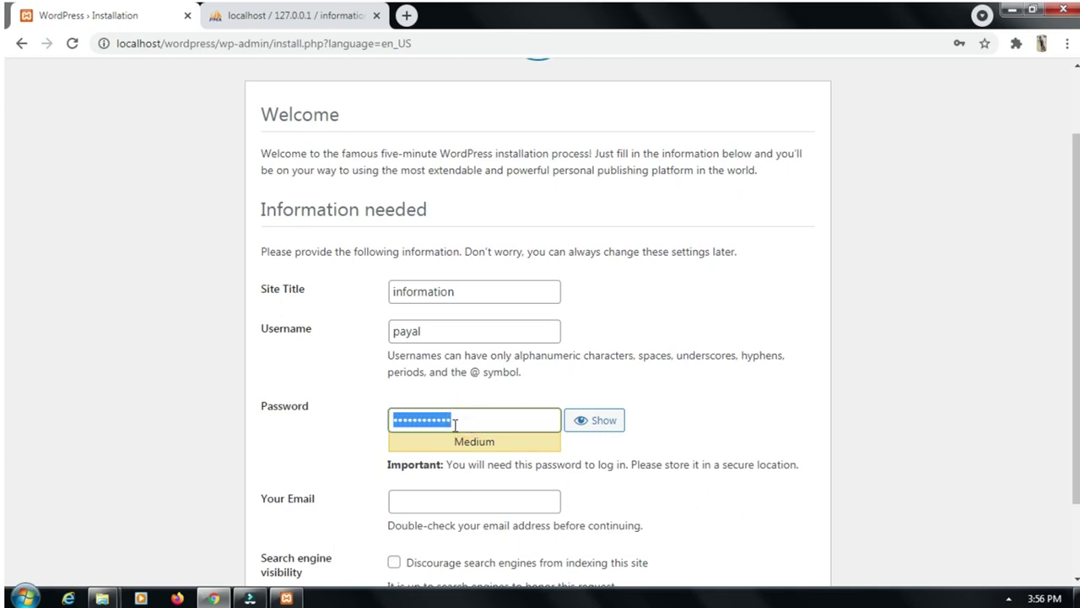
{"action": "key", "text": "ctrl+v"}
Confirm the weak password, fill in the admin email, discourage search engines, and install
{"action": "scroll", "coordinate": [454, 425], "scroll_direction": "down", "scroll_amount": 1}
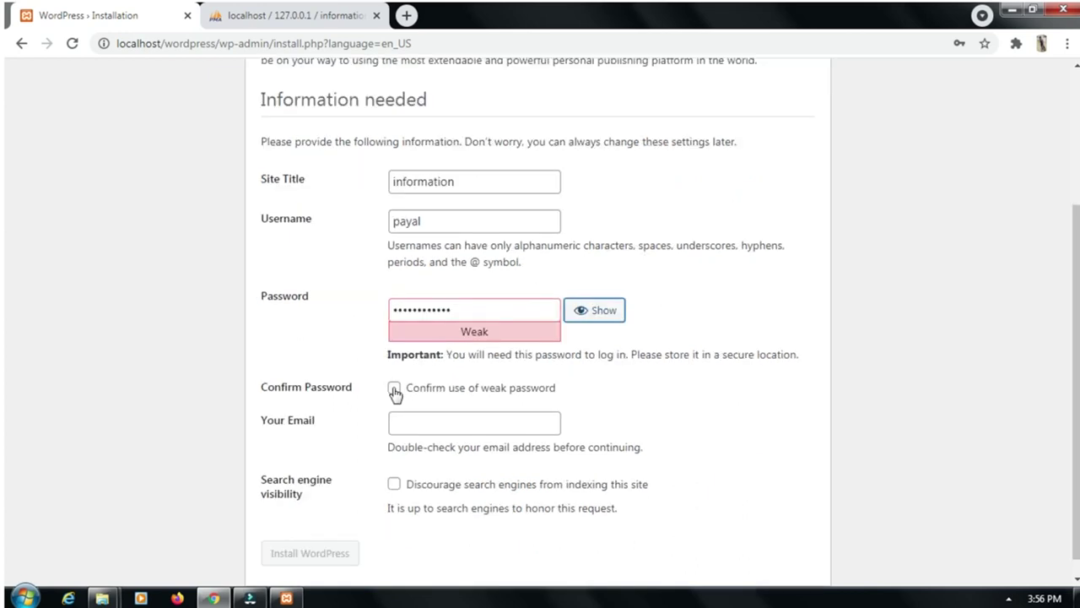
{"action": "left_click", "coordinate": [394, 388]}
{"action": "left_click", "coordinate": [414, 425]}
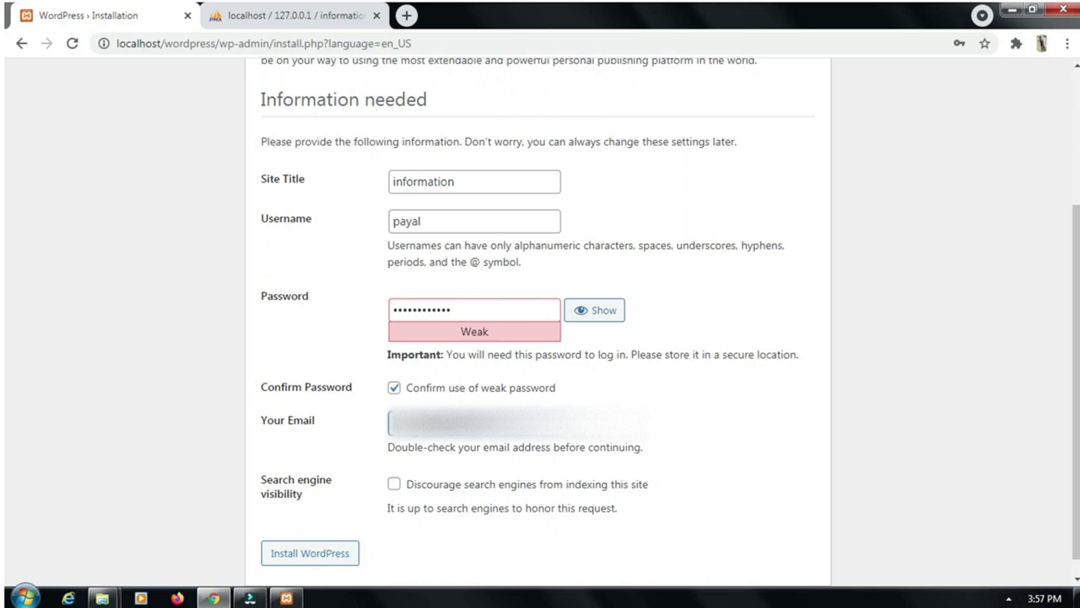
{"action": "left_click", "coordinate": [394, 485]}
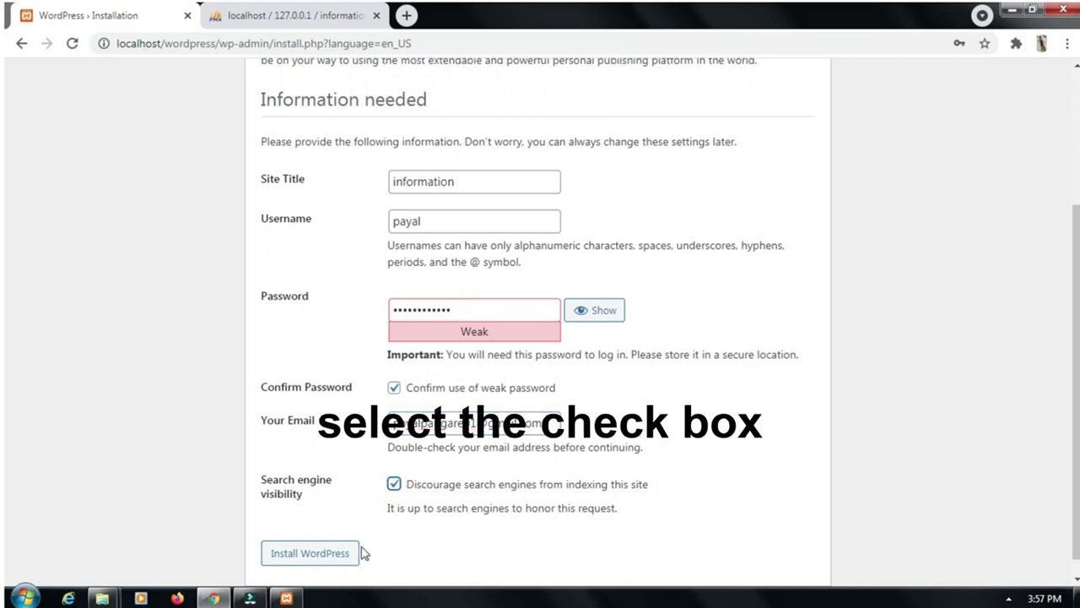
{"action": "left_click", "coordinate": [286, 558]}
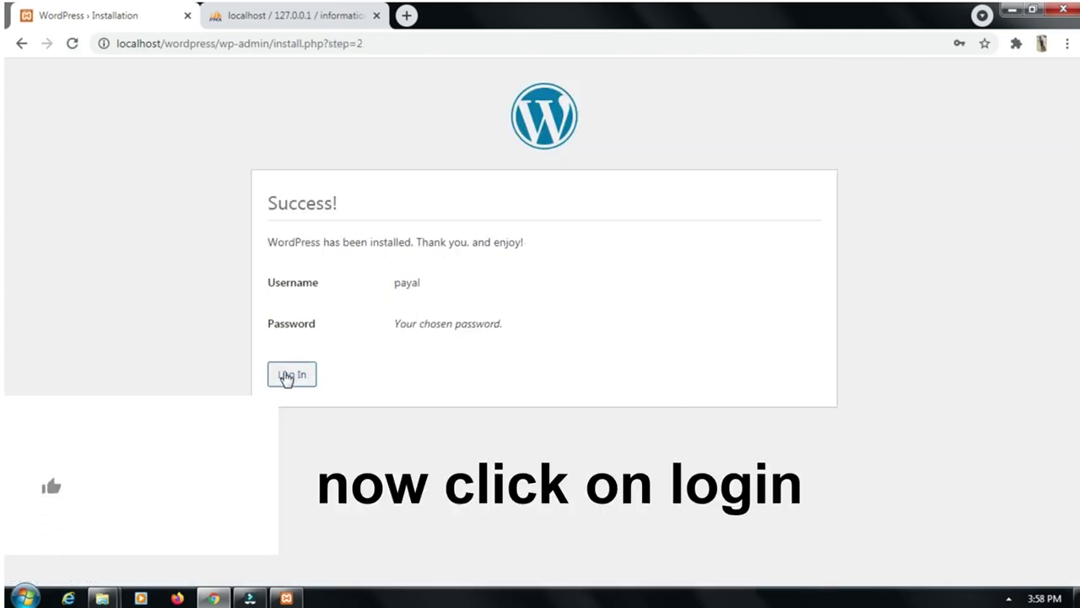
Go to the login page and sign in with the new admin username and password
{"action": "left_click", "coordinate": [287, 374]}
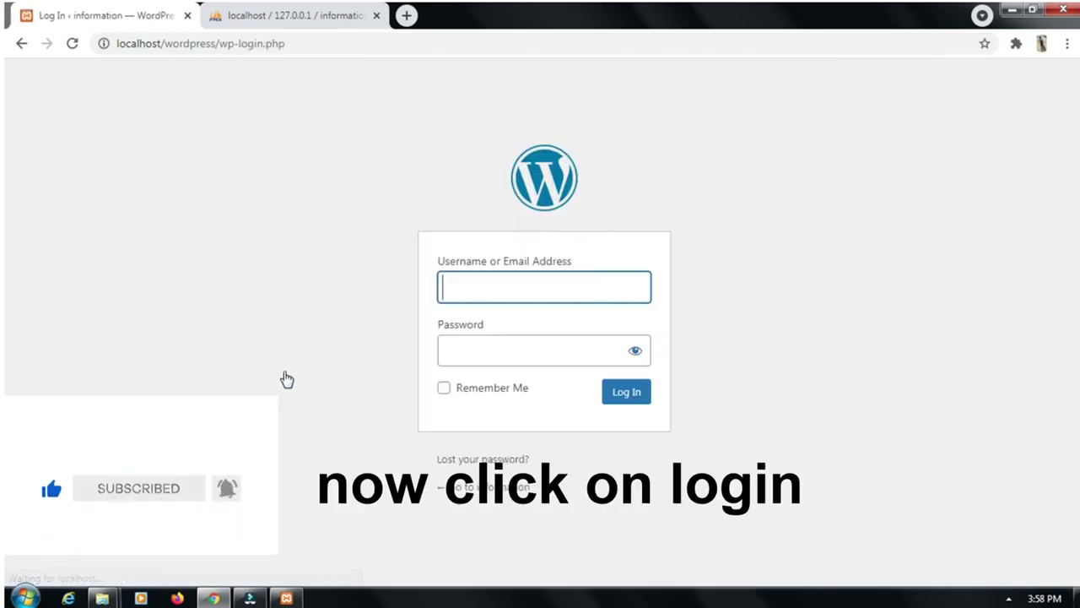
{"action": "left_click", "coordinate": [483, 290]}
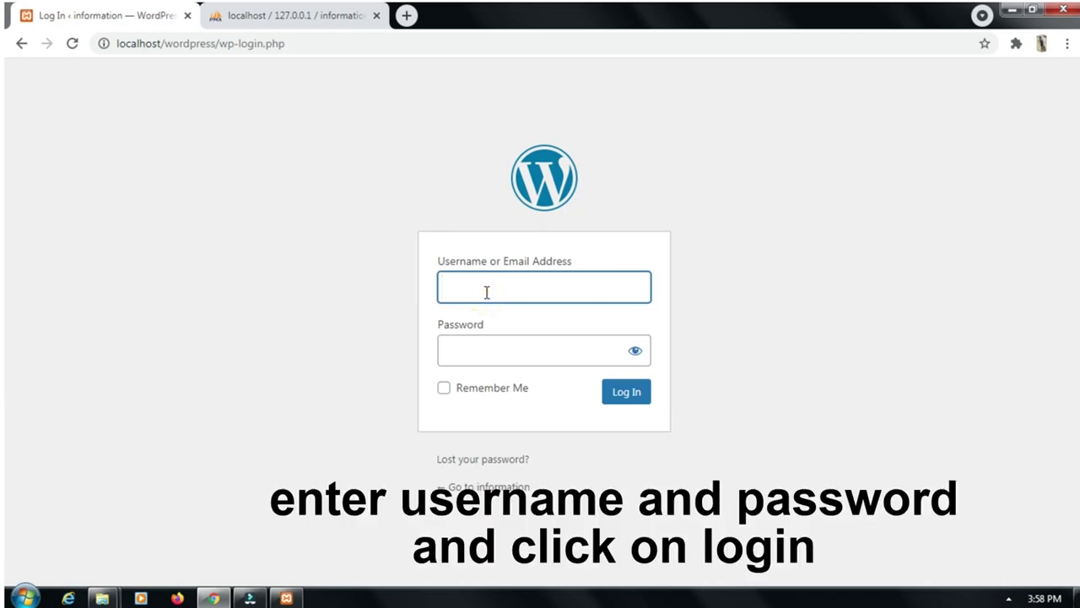
{"action": "type", "text": "payal"}
{"action": "left_click", "coordinate": [477, 353]}
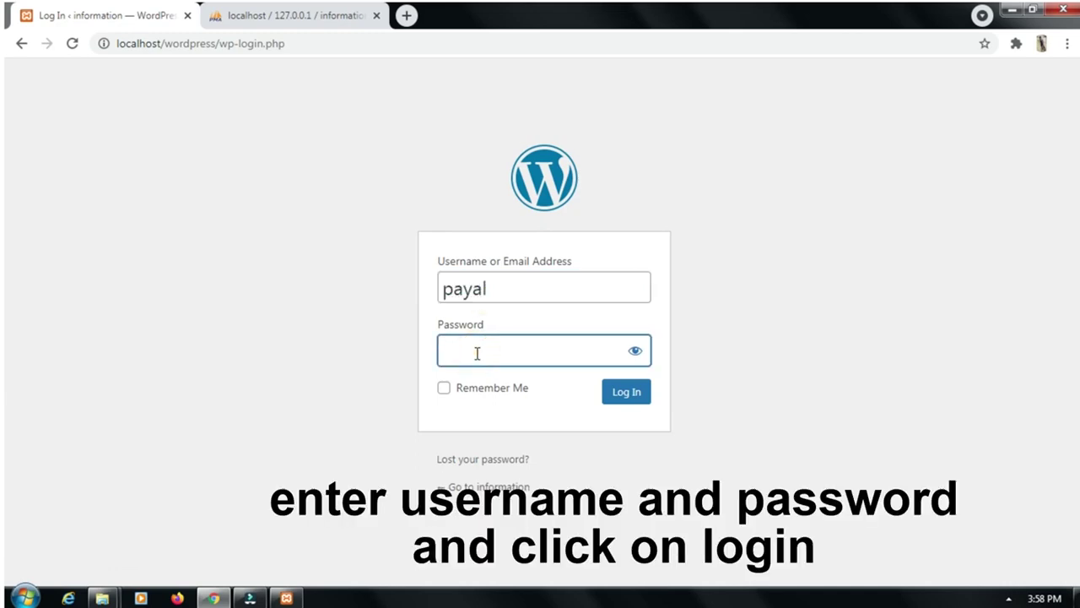
{"action": "type", "text": "••••••••••"}
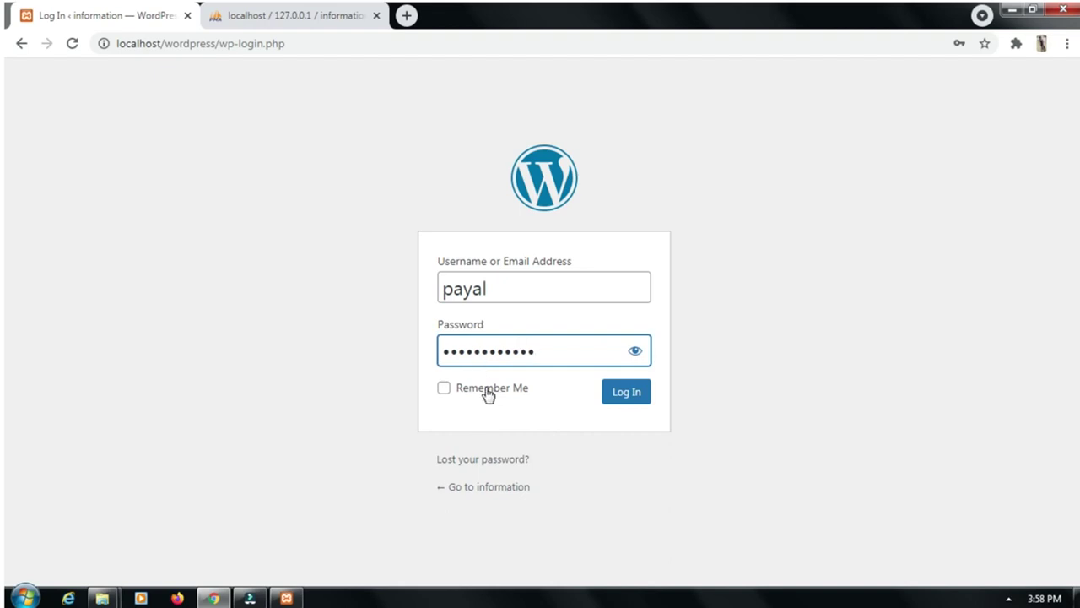
{"action": "left_click", "coordinate": [633, 399]}
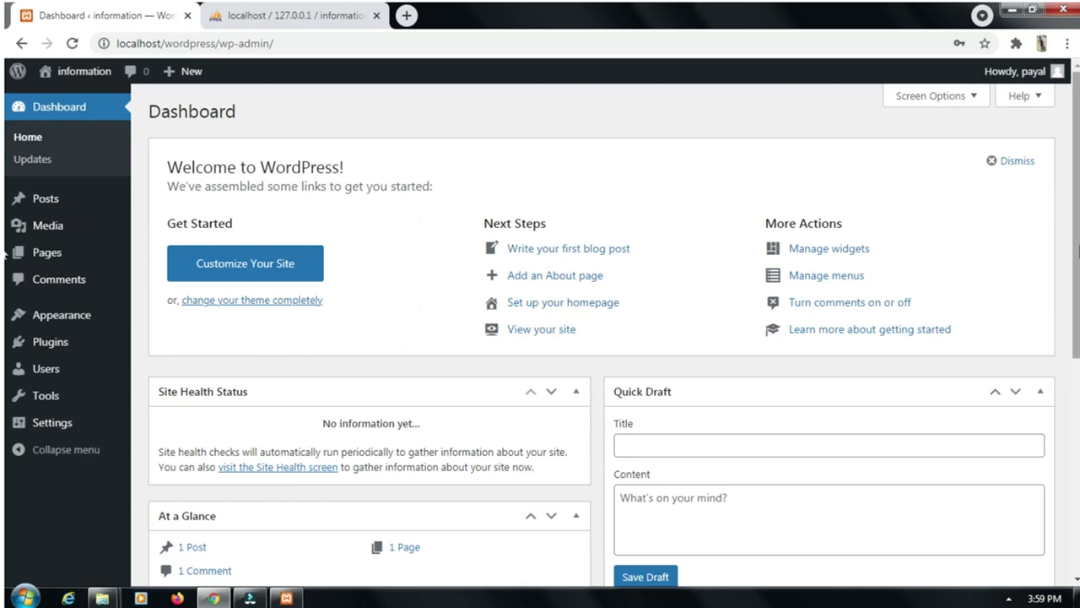
Scroll through the Dashboard and bring up link options for the site name in the admin bar
{"action": "scroll", "coordinate": [6, 302], "scroll_direction": "down", "scroll_amount": 1}
{"action": "scroll", "coordinate": [7, 302], "scroll_direction": "down", "scroll_amount": 3}
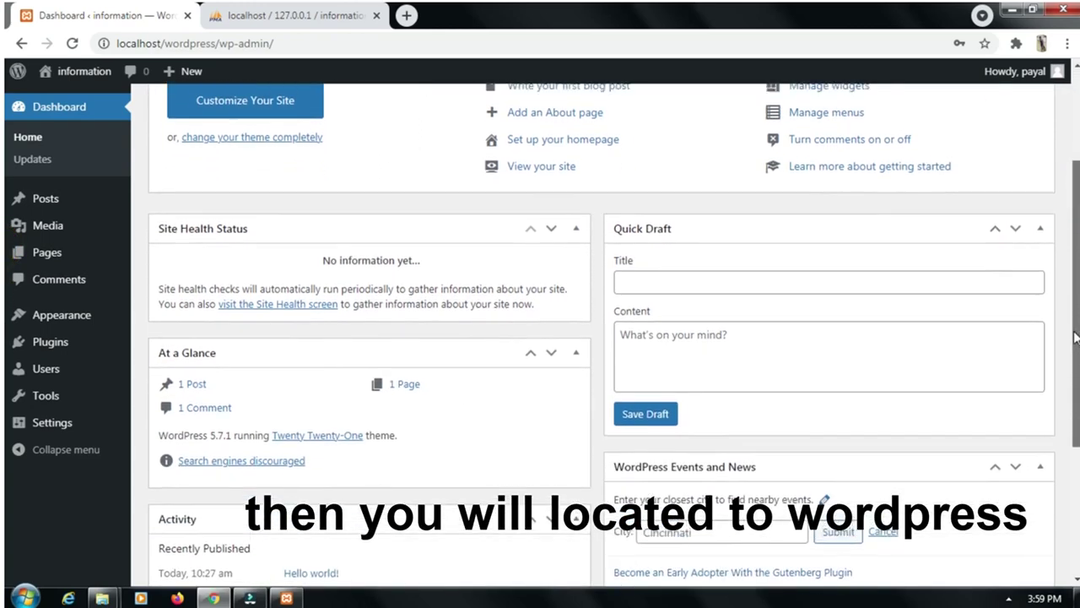
{"action": "scroll", "coordinate": [7, 412], "scroll_direction": "up", "scroll_amount": 4}
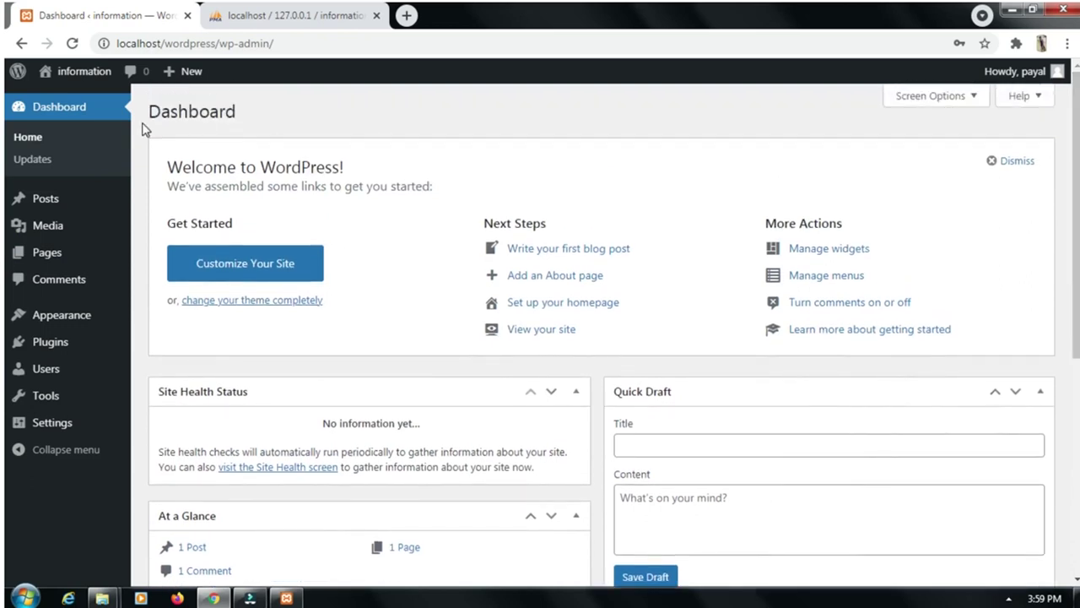
{"action": "right_click", "coordinate": [82, 76]}
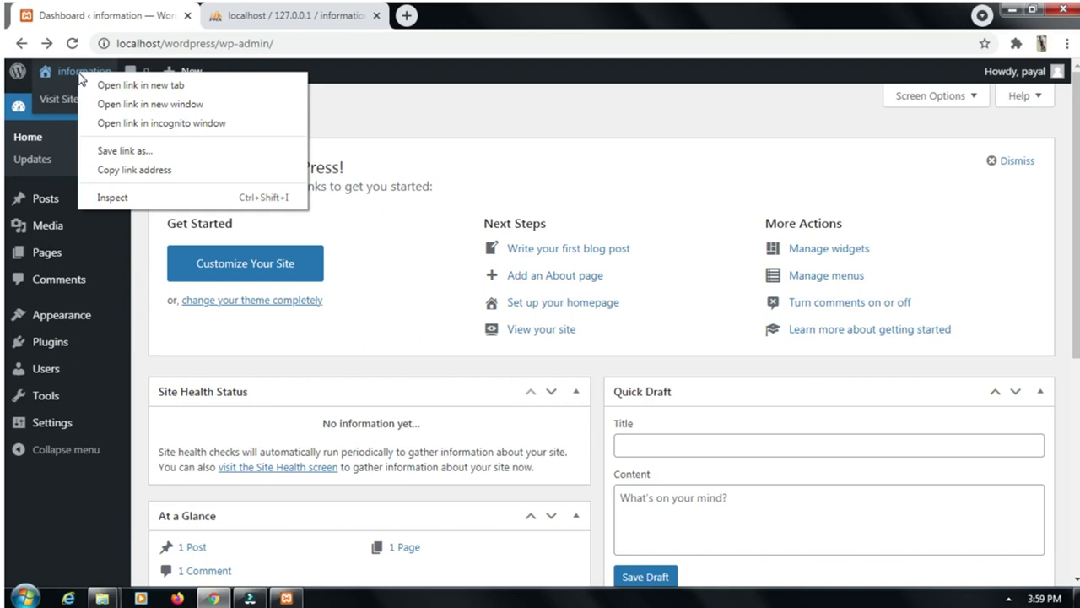
Open the live site in a new tab and scroll down its Hello world! home page
{"action": "left_click", "coordinate": [141, 85]}
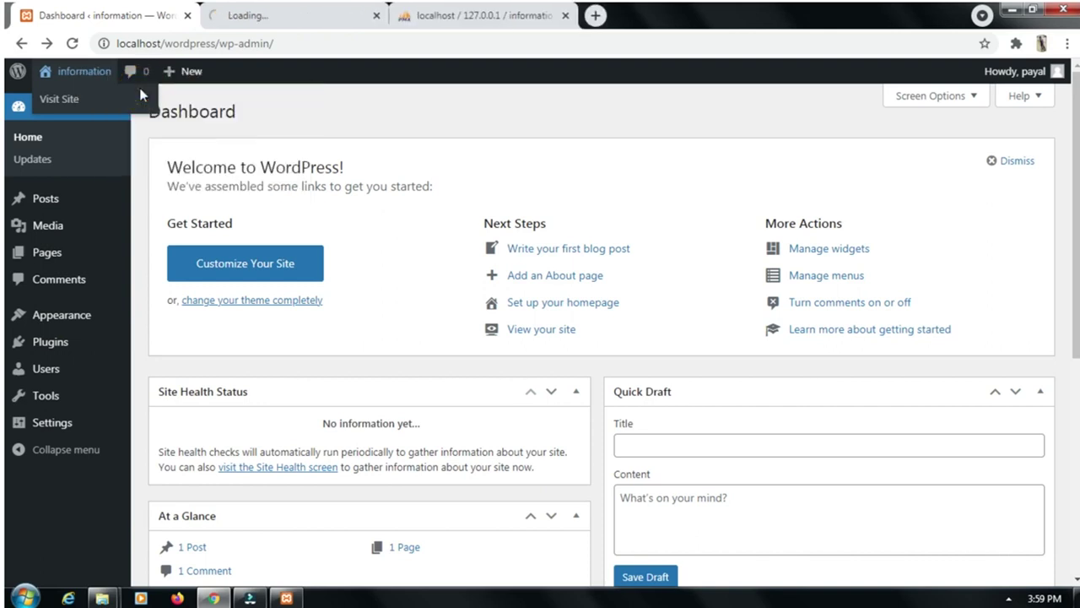
{"action": "left_click", "coordinate": [277, 19]}
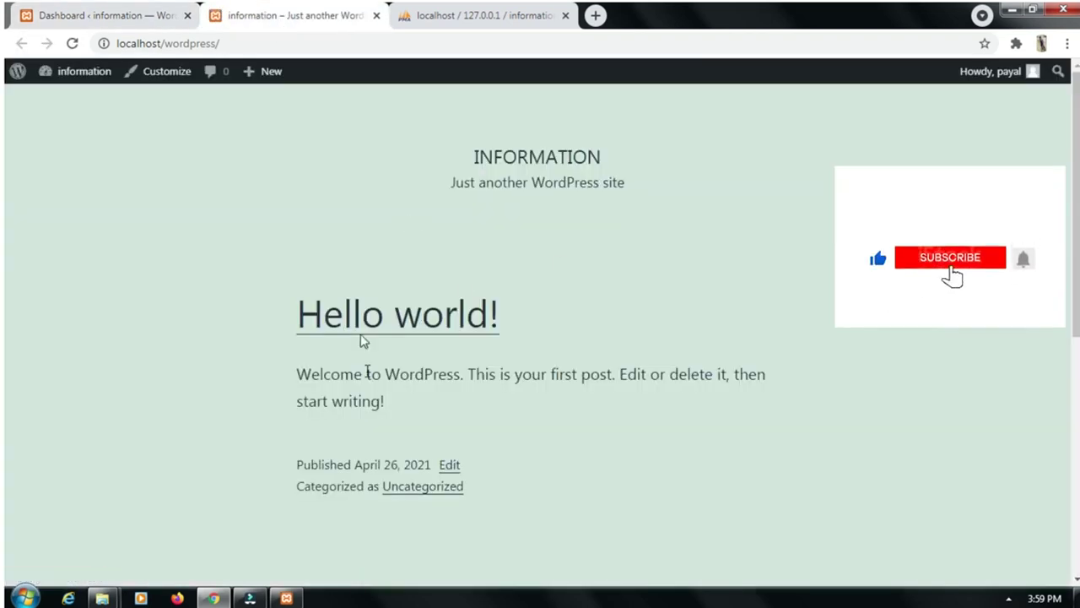
{"action": "scroll", "coordinate": [454, 299], "scroll_direction": "down", "scroll_amount": 5}
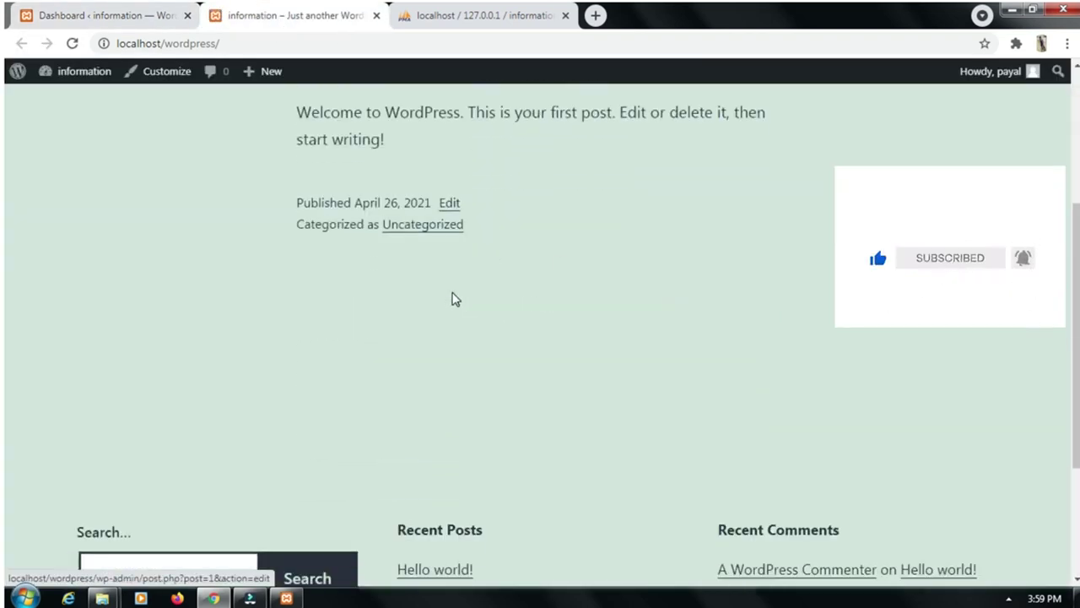